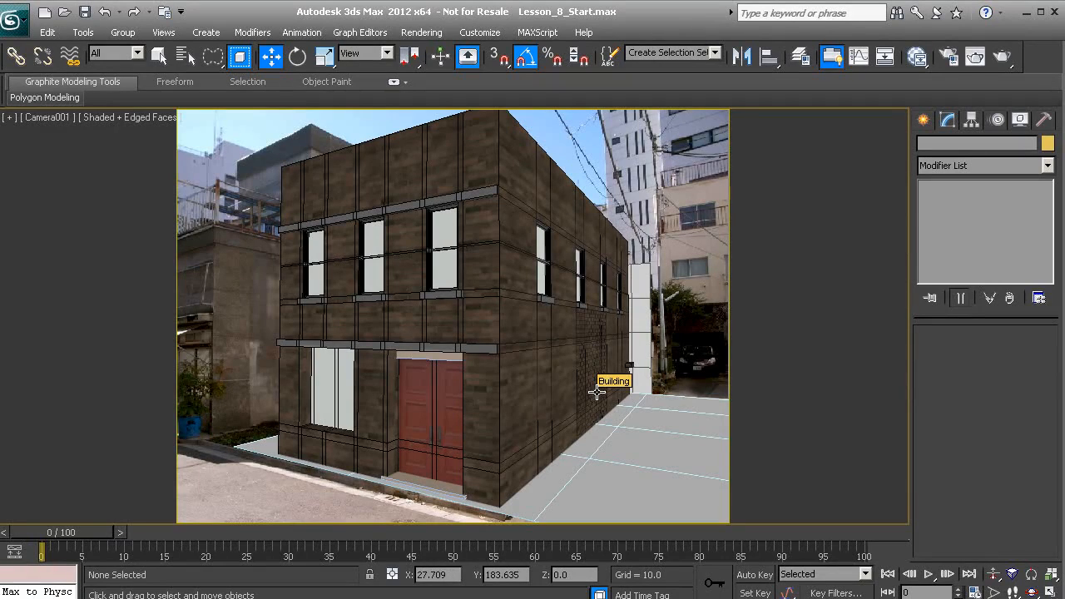
Step: Create a PF Source particle system with an icon of about 112 by 64 on the ground beside the building's long side wall
left_click(924, 119)
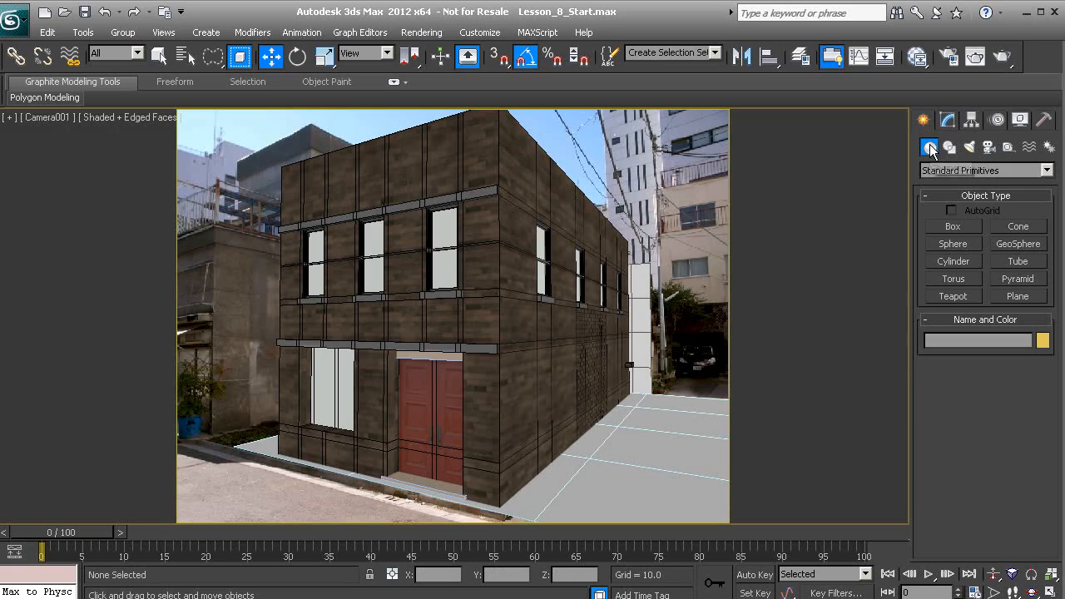
left_click(981, 170)
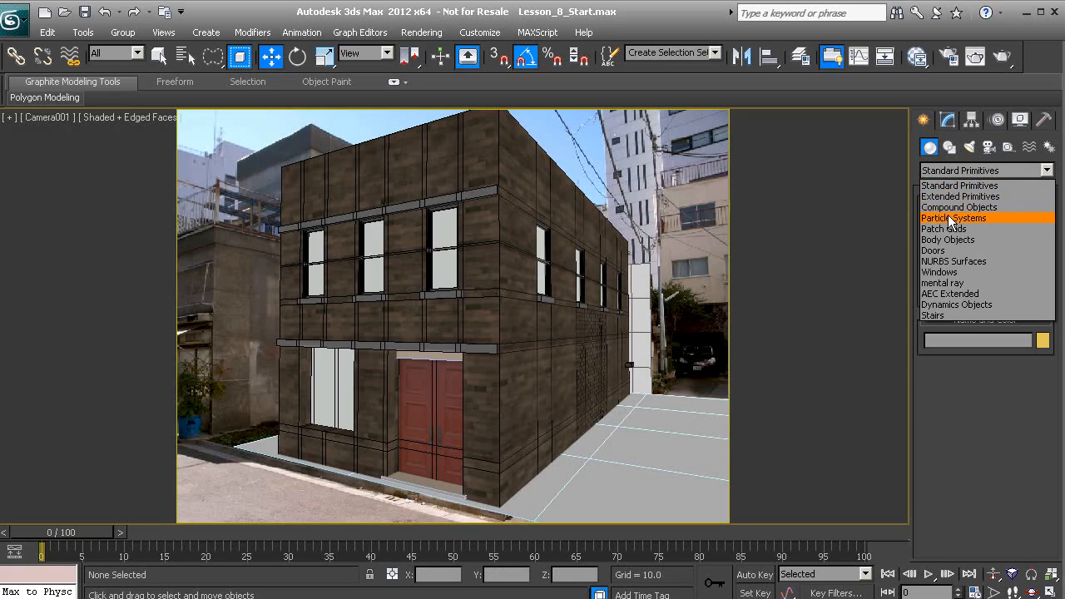
left_click(949, 218)
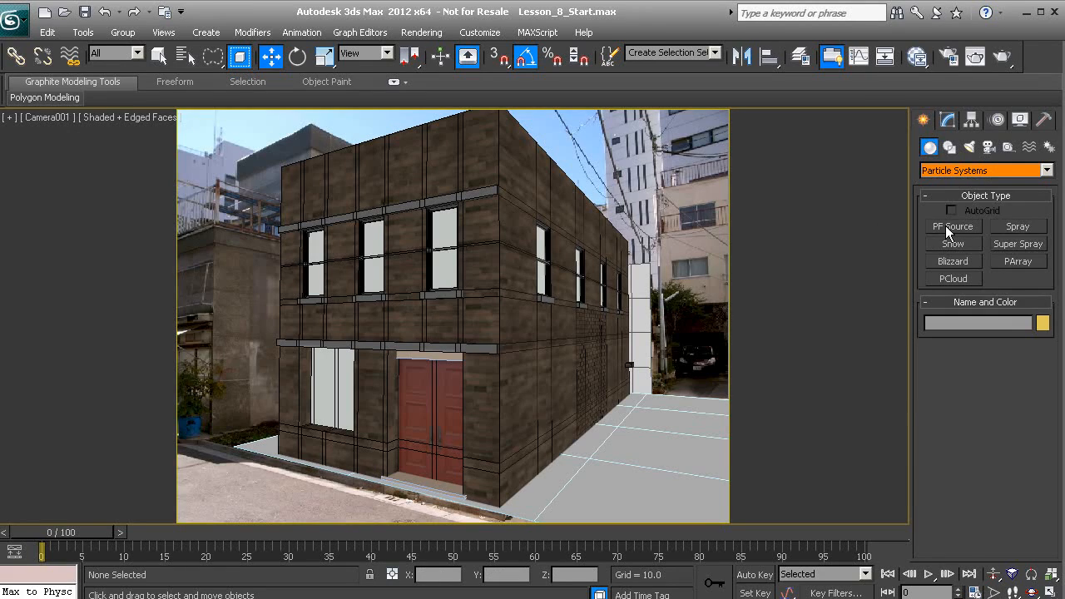
left_click(949, 227)
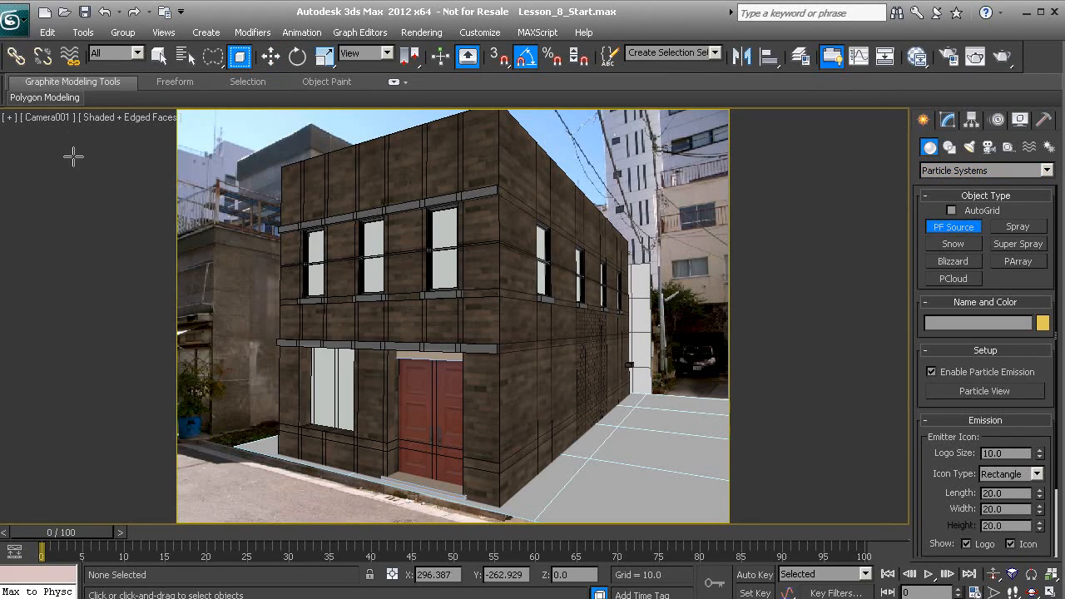
key("p")
middle_click_drag(528, 353, 351, 394, "alt")
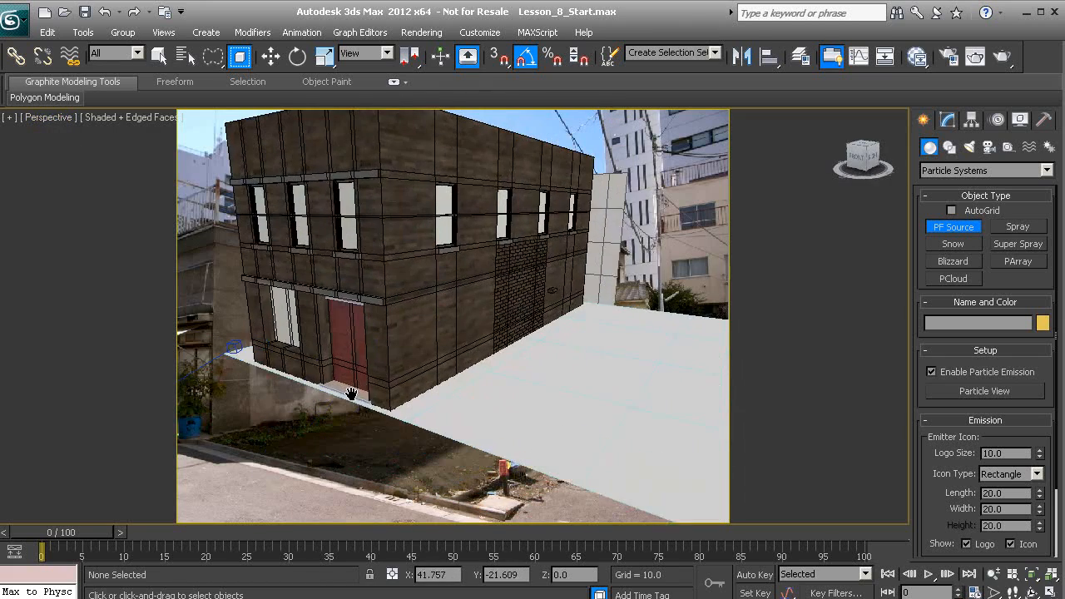
scroll(351, 394, "down", 1)
left_click_drag(610, 409, 578, 350)
middle_click_drag(569, 369, 560, 329)
scroll(490, 392, "up", 2)
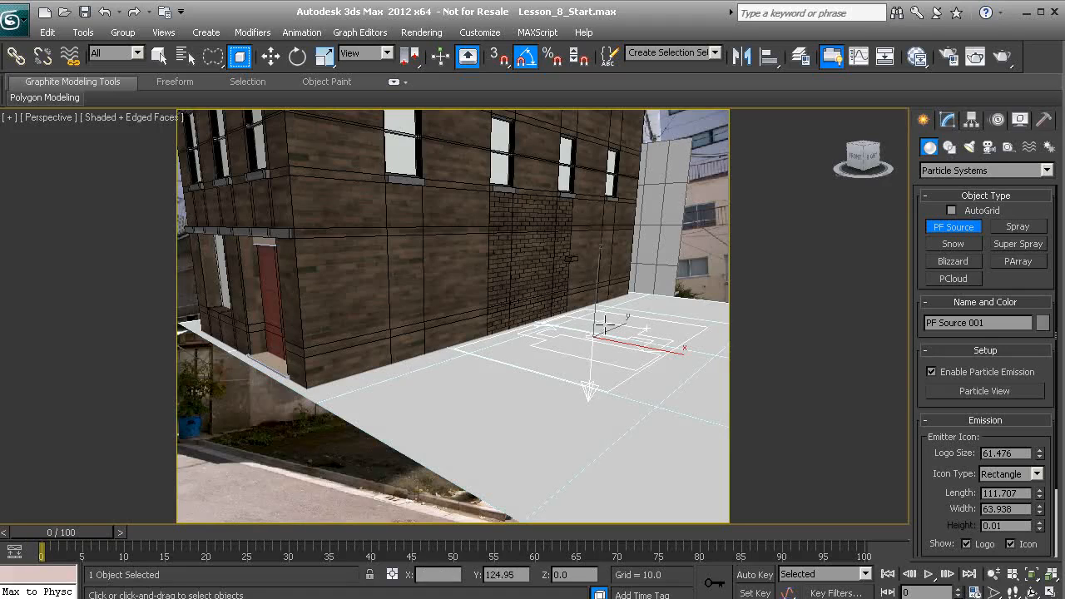
Step: Move the particle source close to the side wall, beside the dense brick section, at about X 13, Y 539, Z 1
left_click(282, 58)
middle_click_drag(545, 252, 456, 268, "alt")
middle_click_drag(456, 268, 352, 314)
middle_click_drag(564, 360, 538, 371, "alt")
left_click_drag(538, 371, 732, 333)
middle_click_drag(568, 308, 584, 394)
left_click_drag(536, 358, 331, 378)
middle_click_drag(331, 379, 300, 374, "alt")
middle_click_drag(607, 293, 310, 361)
left_click_drag(538, 284, 826, 325)
middle_click_drag(601, 312, 352, 267)
middle_click_drag(383, 310, 549, 278, "alt")
middle_click_drag(454, 367, 386, 408, "alt")
left_click_drag(614, 300, 700, 270)
middle_click_drag(523, 331, 662, 288, "alt")
left_click_drag(529, 338, 510, 338)
middle_click_drag(510, 338, 392, 369, "alt")
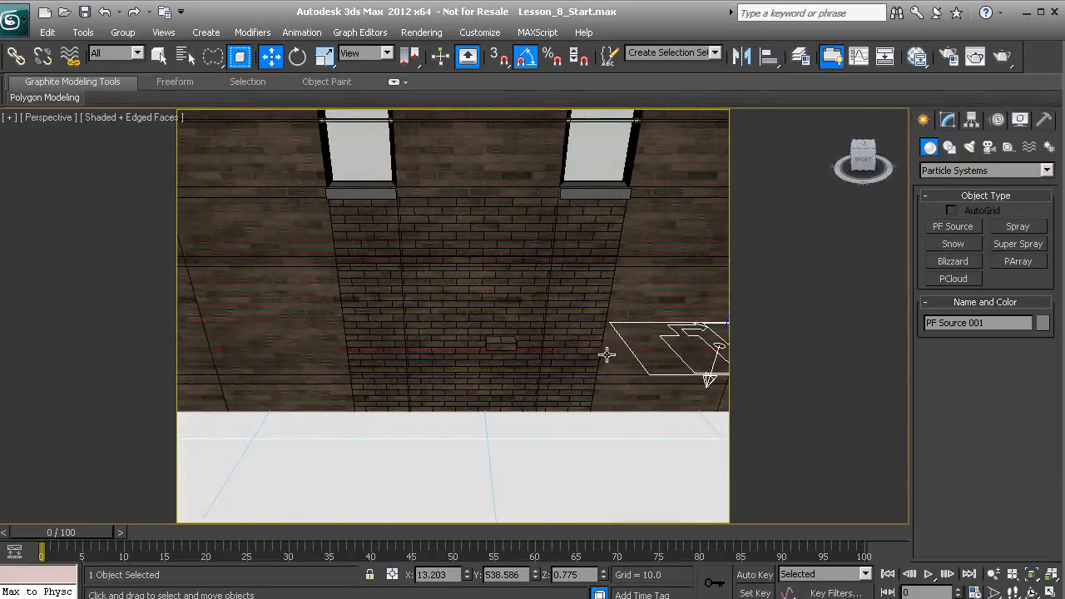
Step: Rename the particle source Explosion01 and bring up its event in Particle View, clear of the brick wall
left_click_drag(1020, 324, 866, 320)
type("Explosion01")
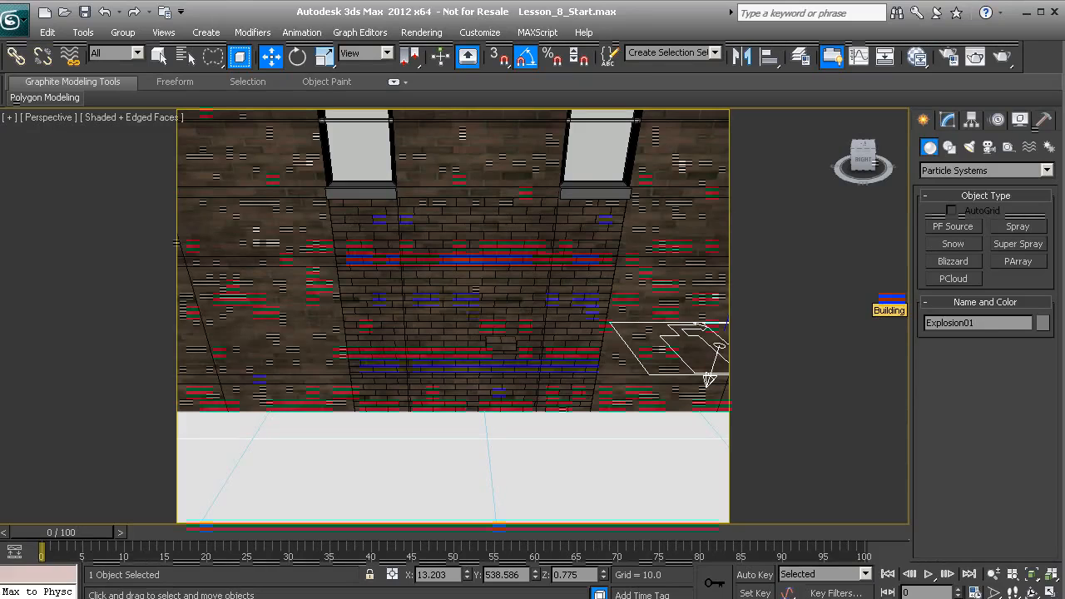
left_click(947, 122)
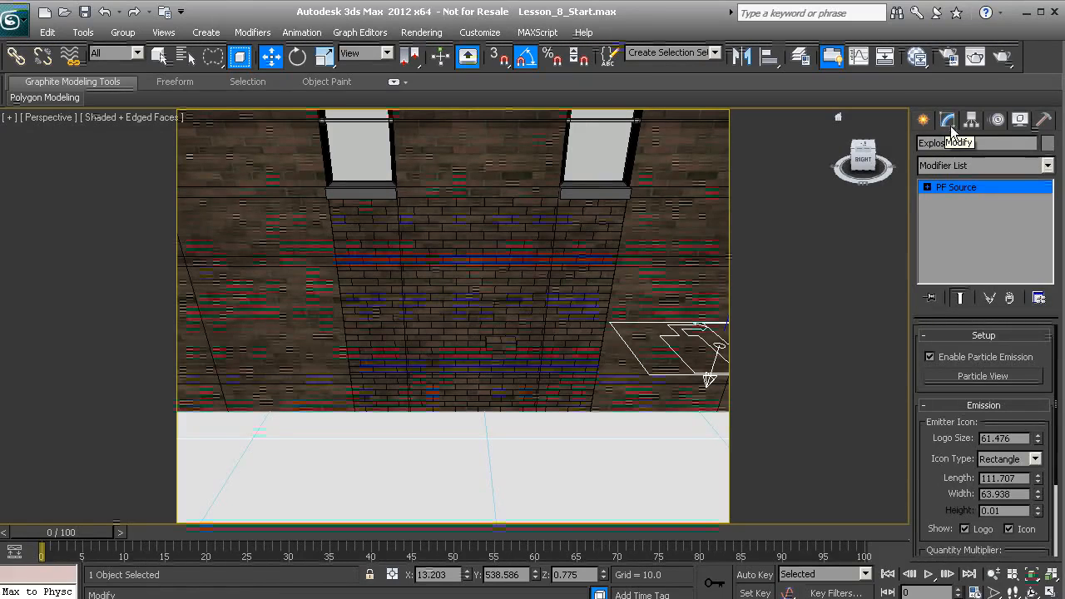
left_click(953, 380)
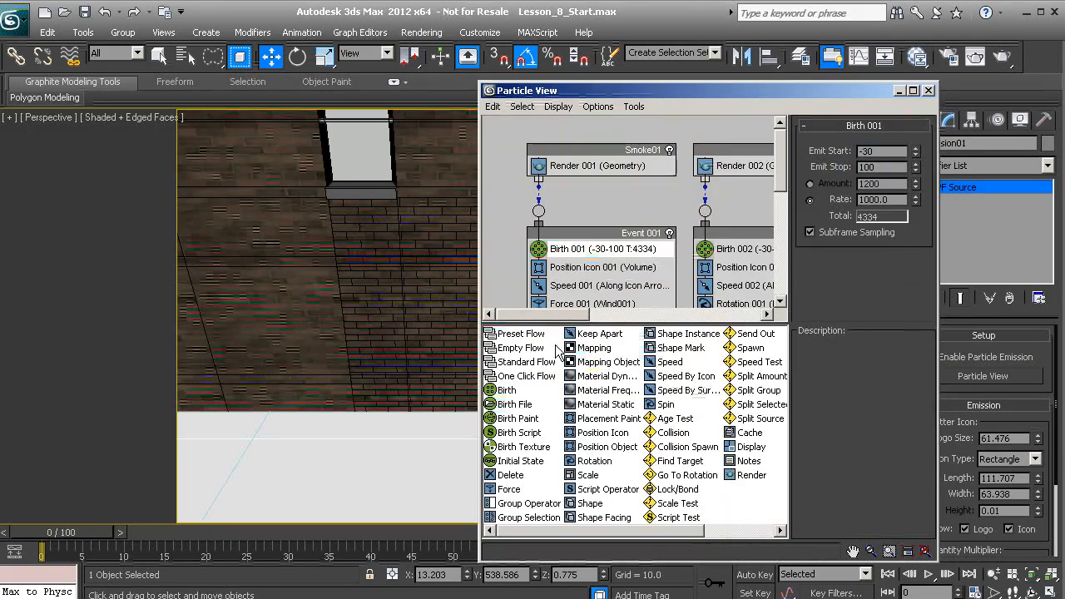
middle_click_drag(658, 207, 492, 204)
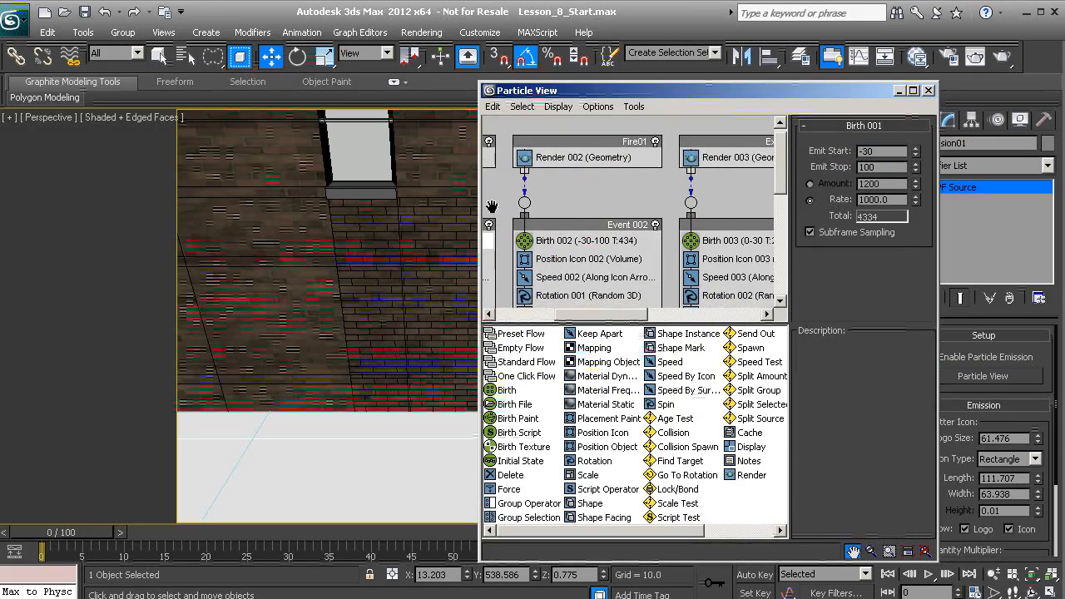
middle_click_drag(651, 207, 529, 209)
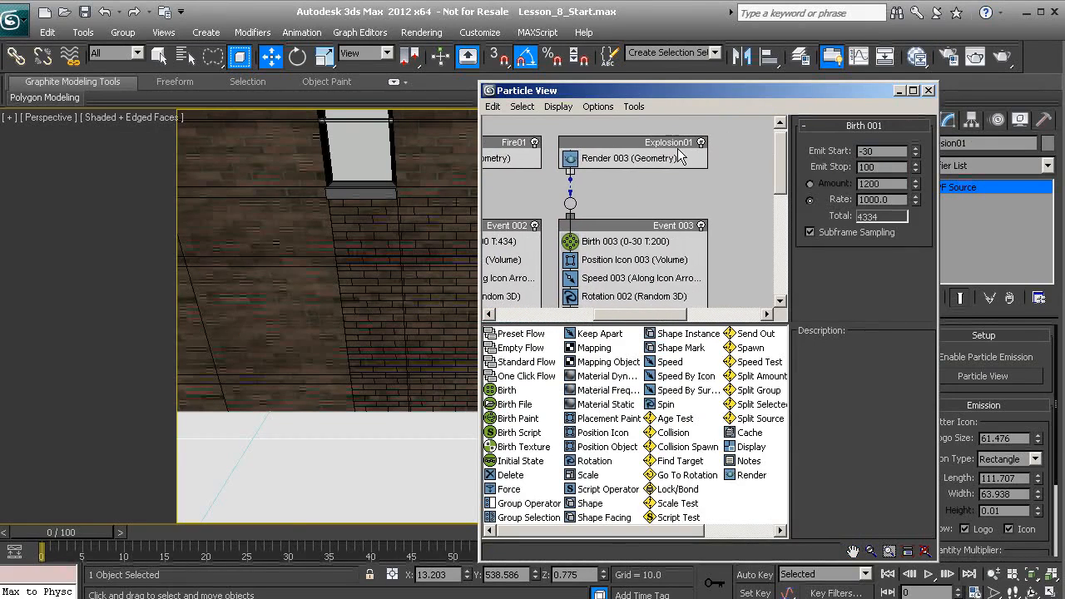
middle_click_drag(639, 216, 649, 146)
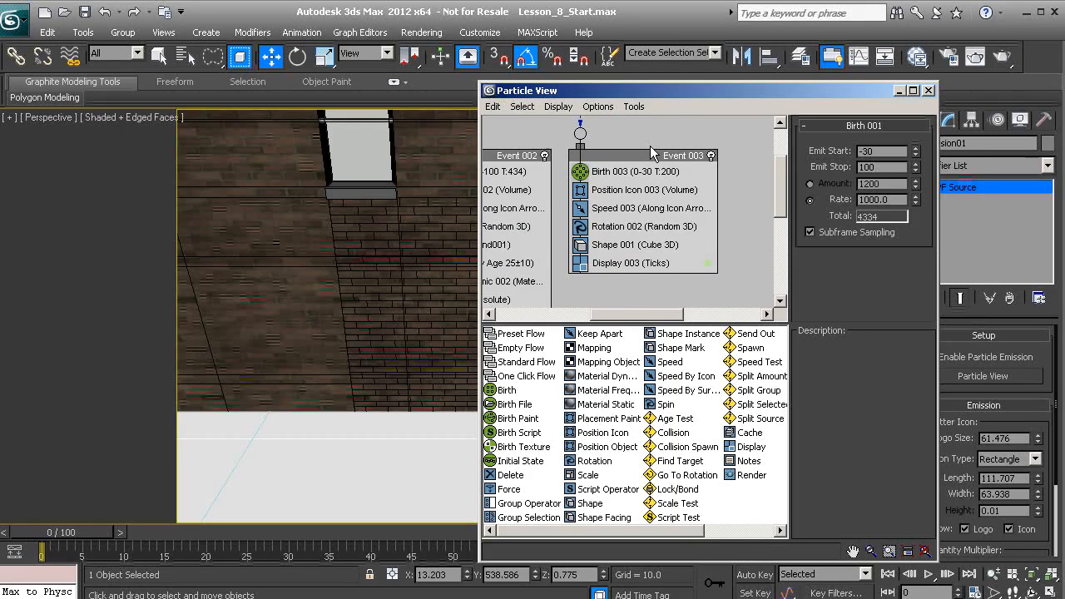
left_click_drag(640, 91, 748, 24)
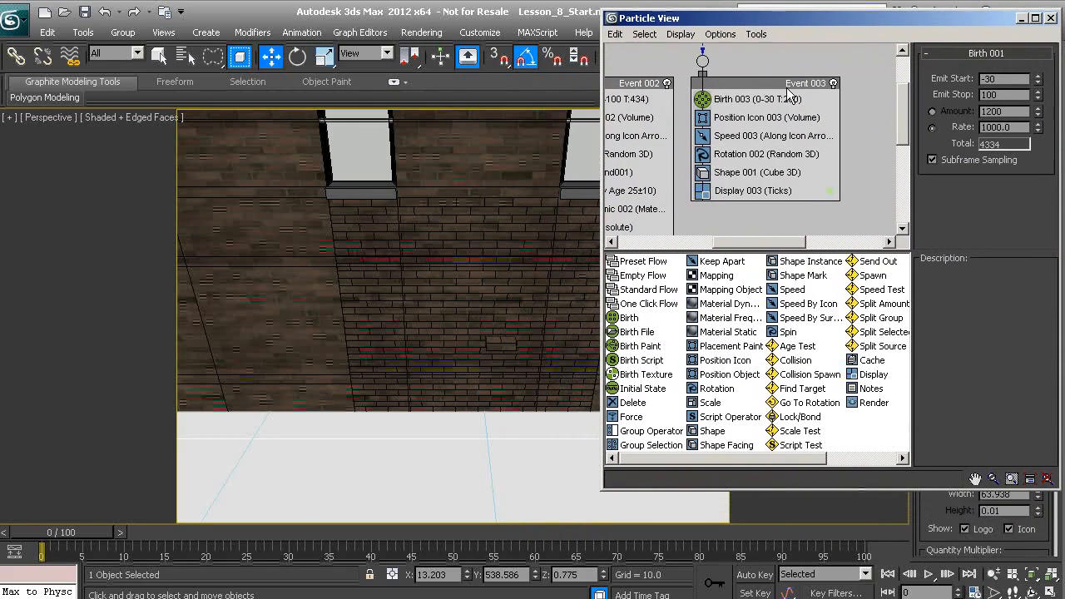
Step: Replace the Position Icon operator in Explosion01's event with a Position Object operator
middle_click_drag(518, 281, 375, 331, "alt")
middle_click_drag(374, 331, 490, 311)
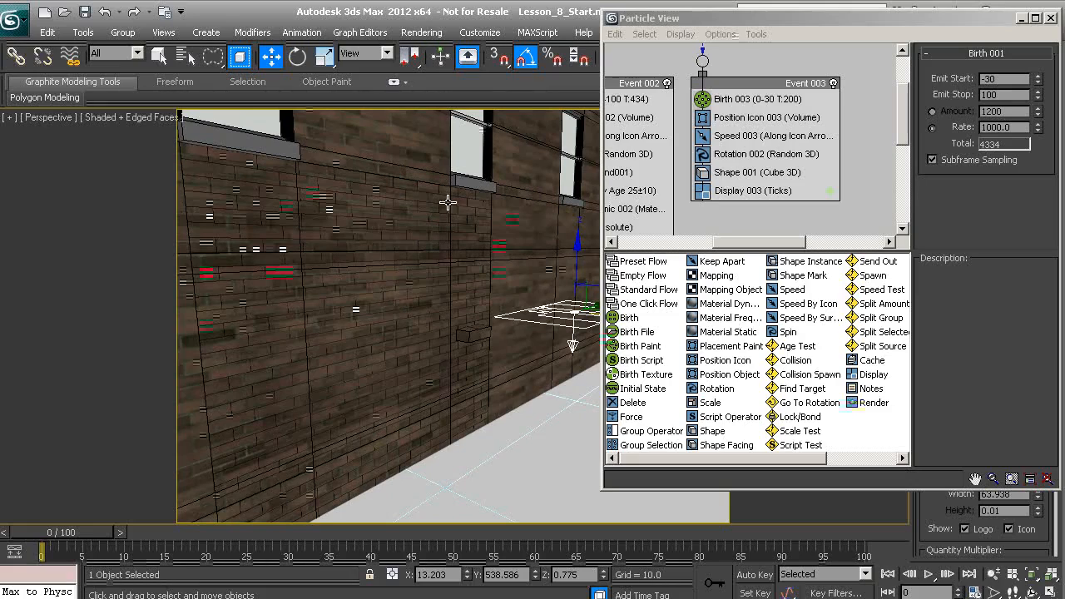
left_click(740, 119)
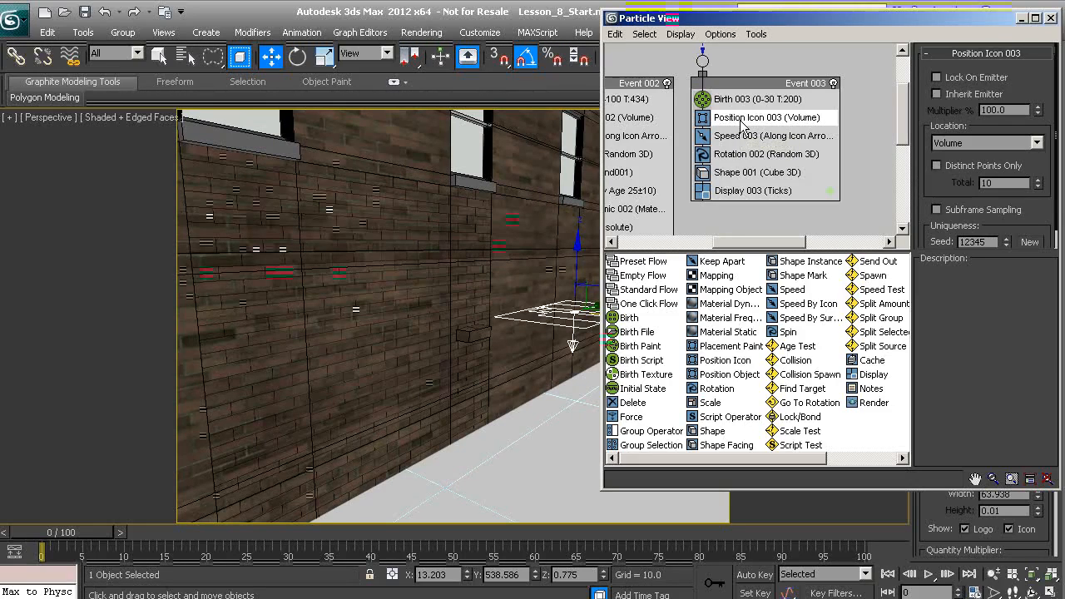
left_click(715, 376)
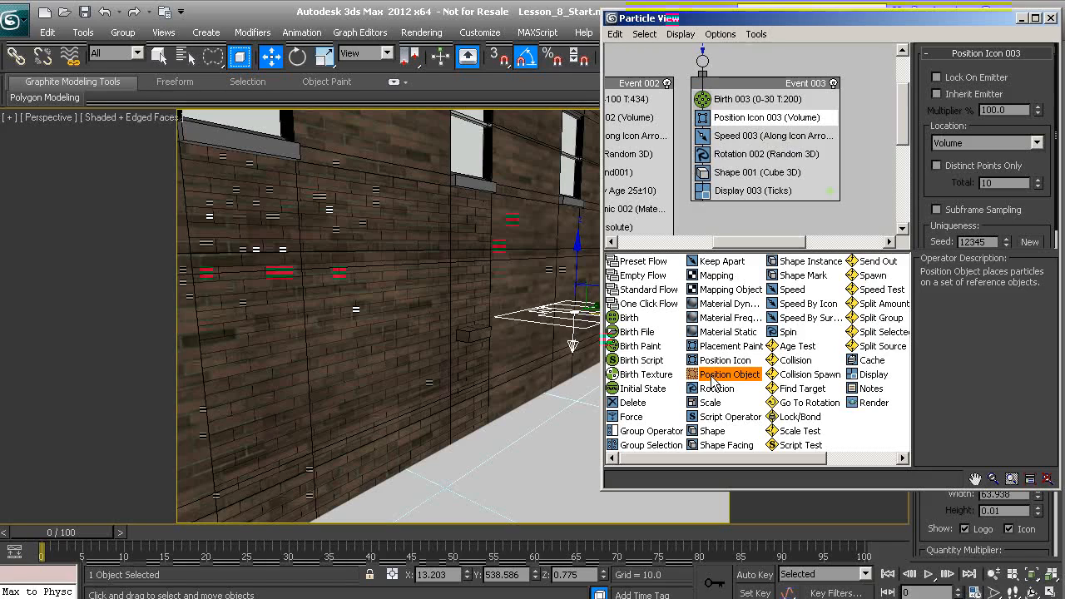
left_click_drag(715, 378, 751, 125)
left_click(788, 121)
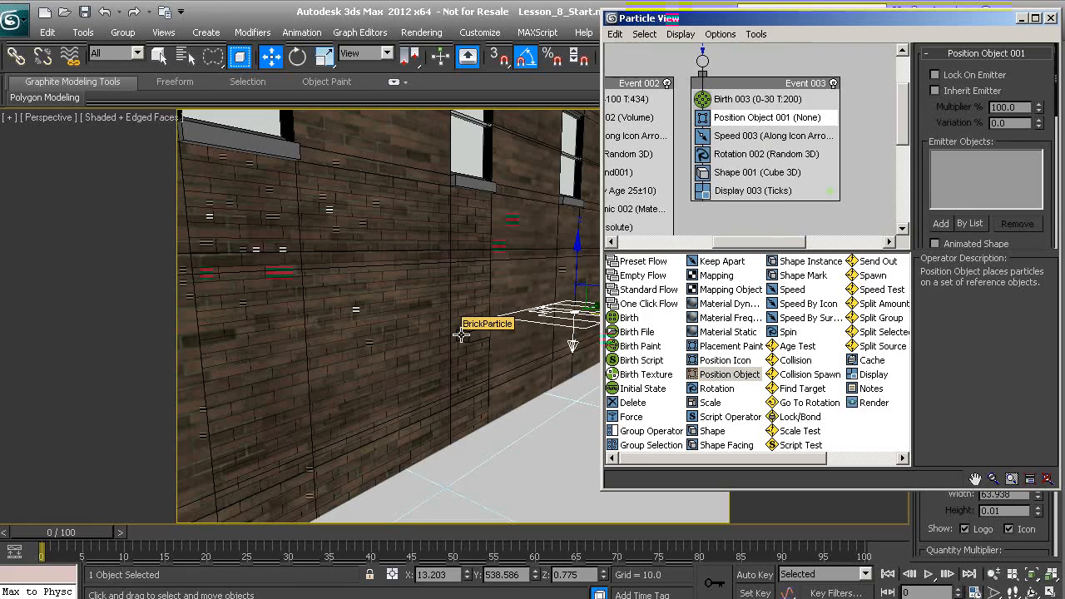
Step: Assign BrickEmitter as the emitter object of the Position Object operator
left_click(970, 223)
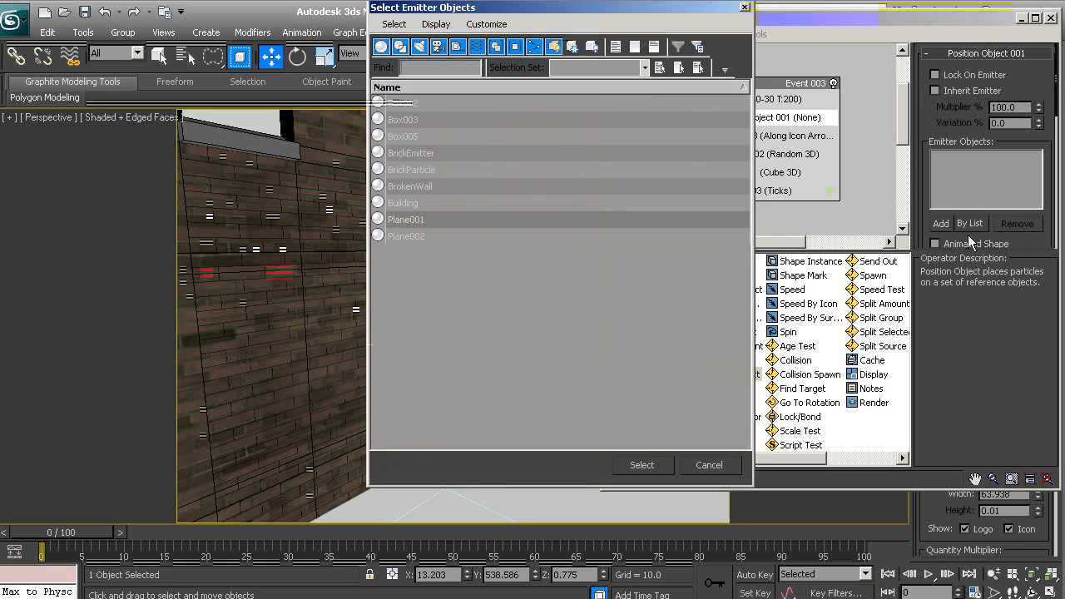
left_click(410, 154)
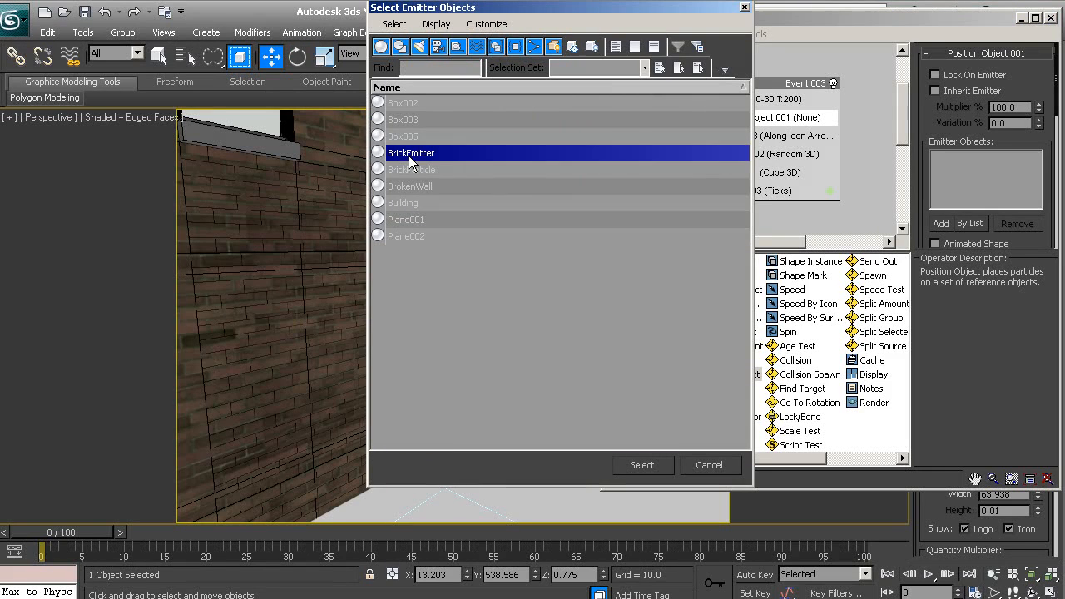
left_click(641, 465)
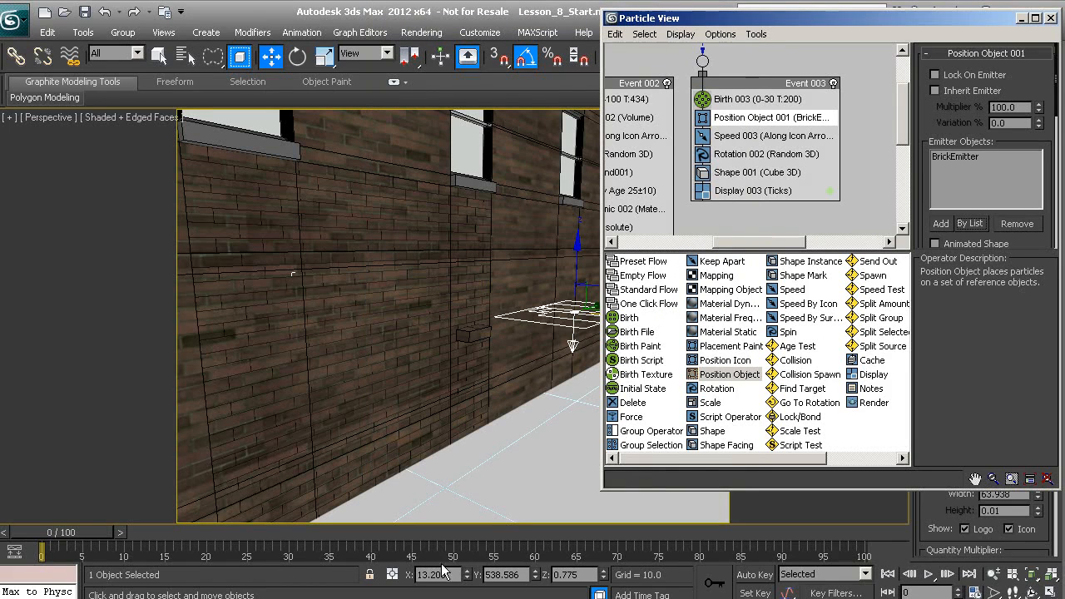
Step: Go to frame 27 and rotate the Explosion01 source -90 degrees about Y so its arrow points away from the wall
left_click_drag(91, 533, 317, 541)
key("w")
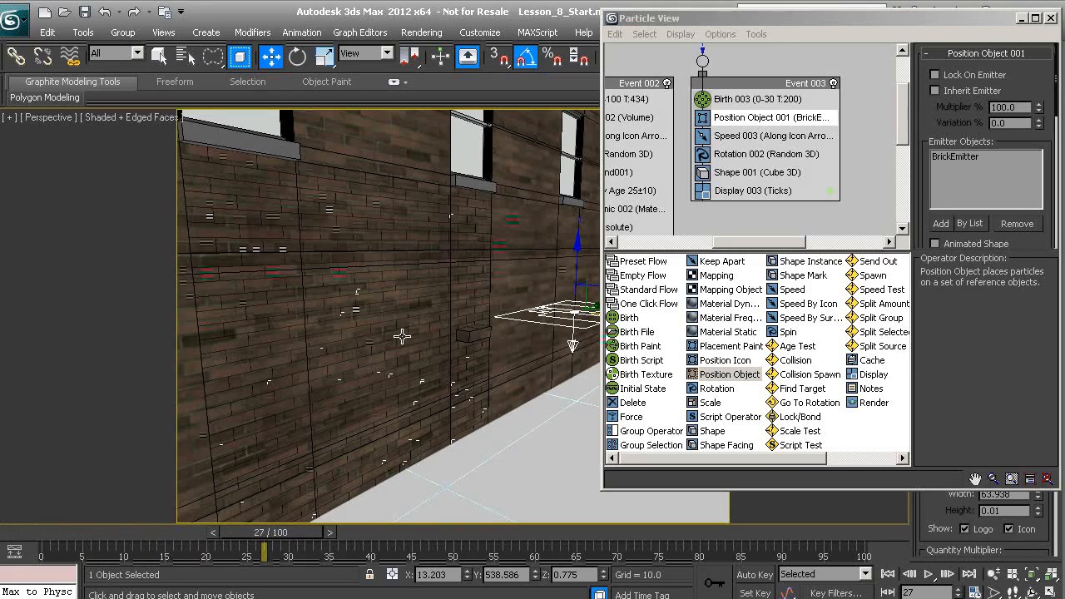
middle_click_drag(469, 321, 449, 310, "alt")
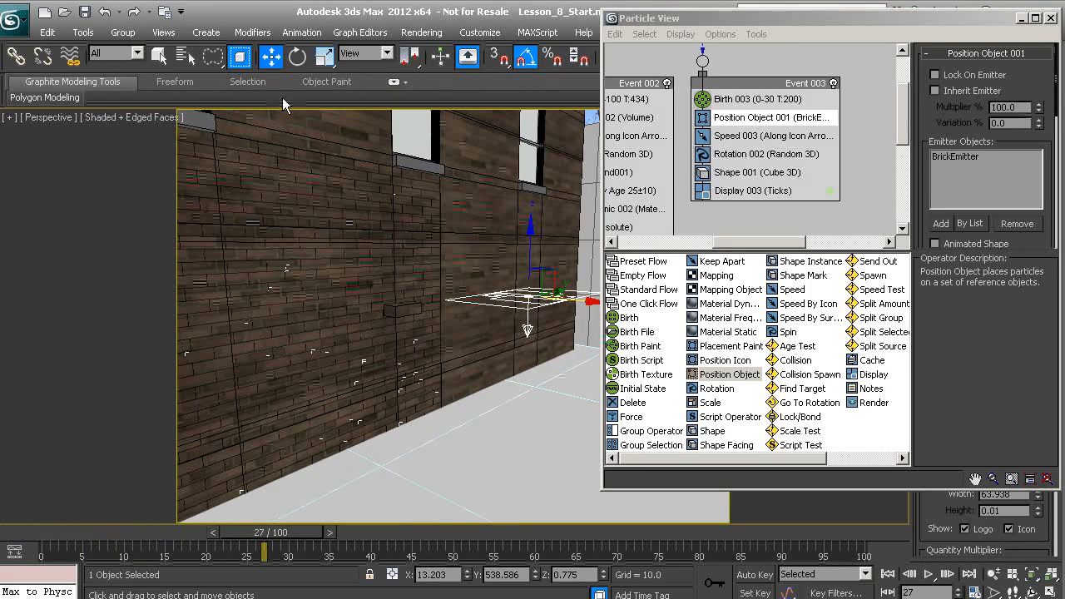
left_click(297, 56)
left_click_drag(574, 255, 541, 186)
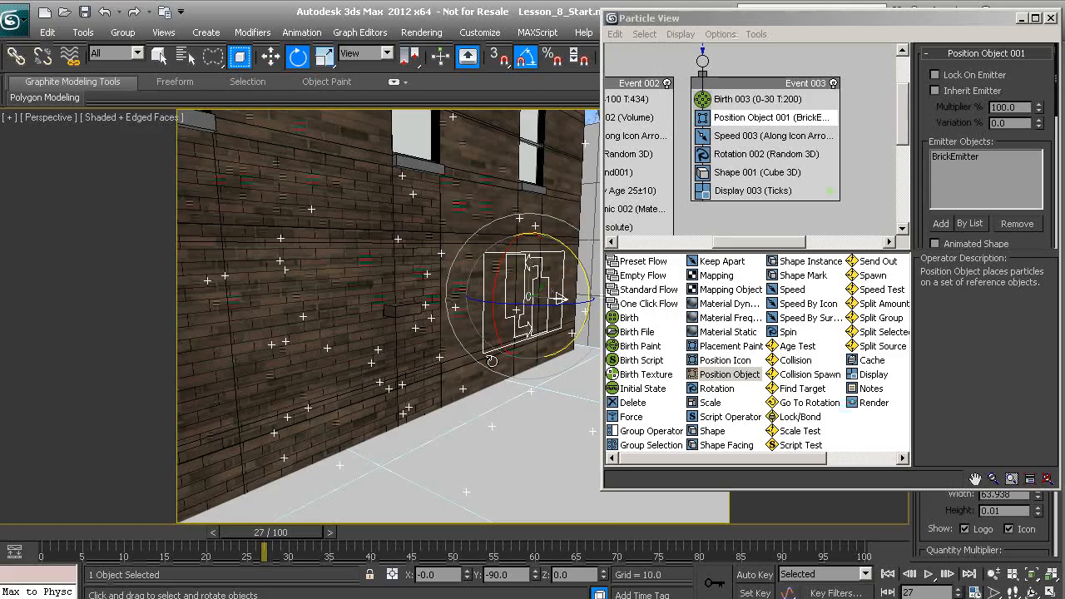
Step: Examine how the particles spread over the brick section in the Right view, with Particle View out of the way
middle_click_drag(393, 301, 362, 323)
scroll(421, 350, "down", 4)
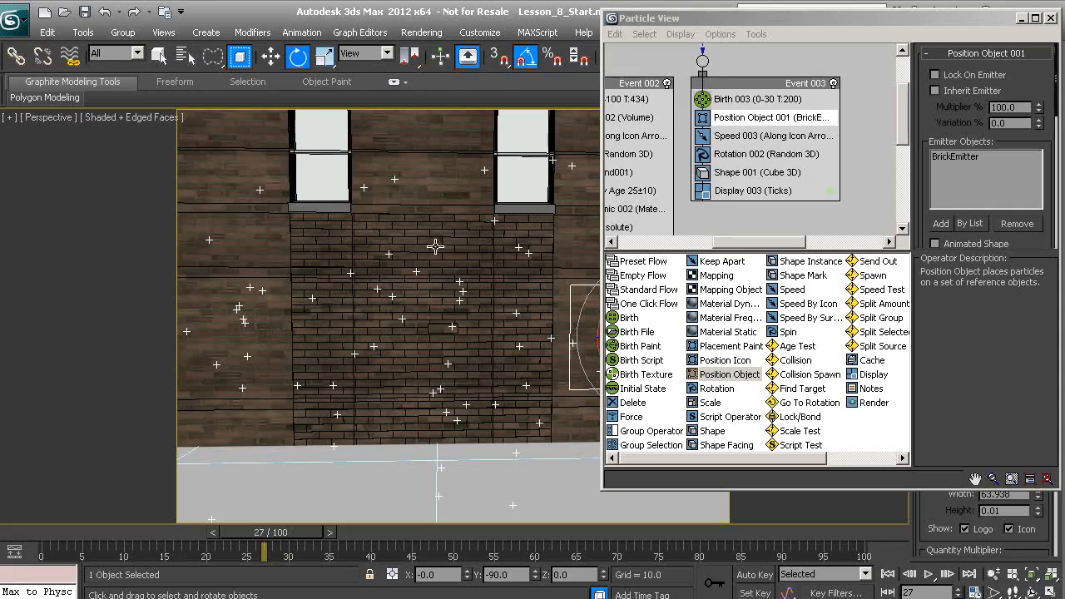
left_click(49, 119)
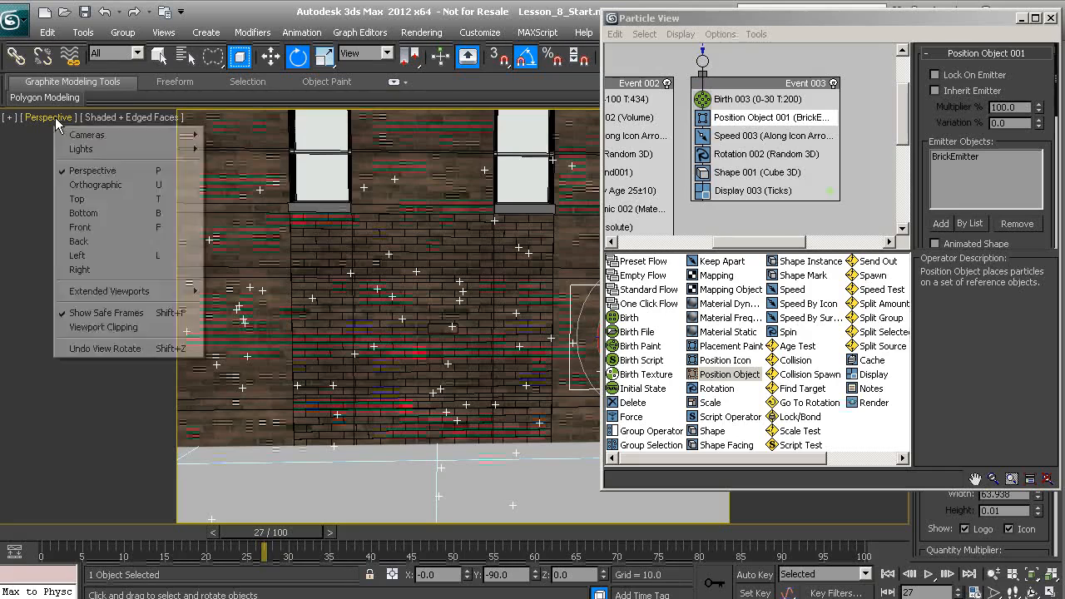
left_click(80, 268)
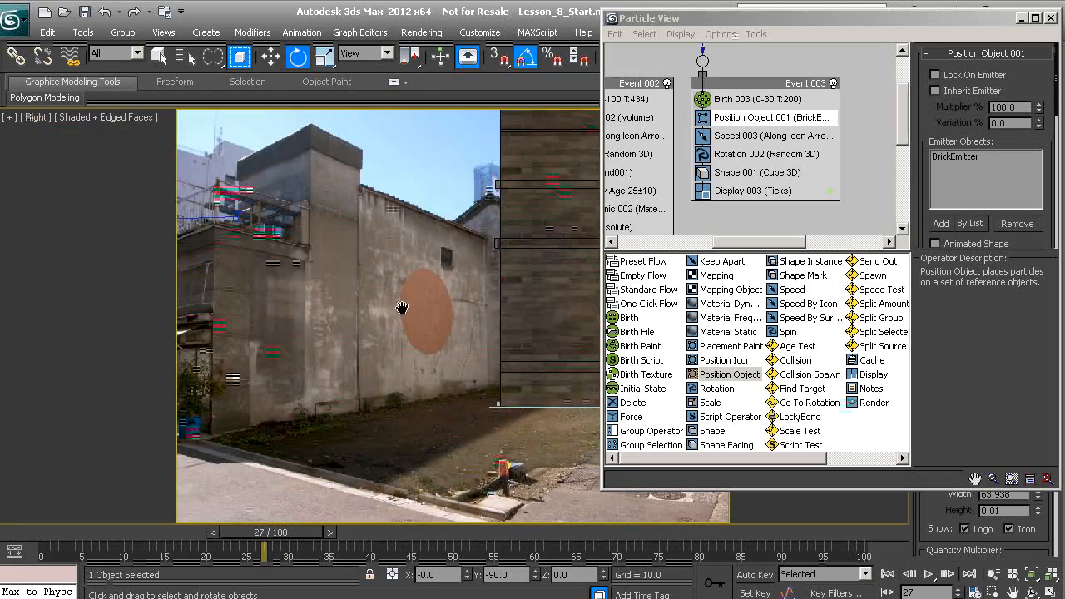
middle_click_drag(299, 331, 321, 311)
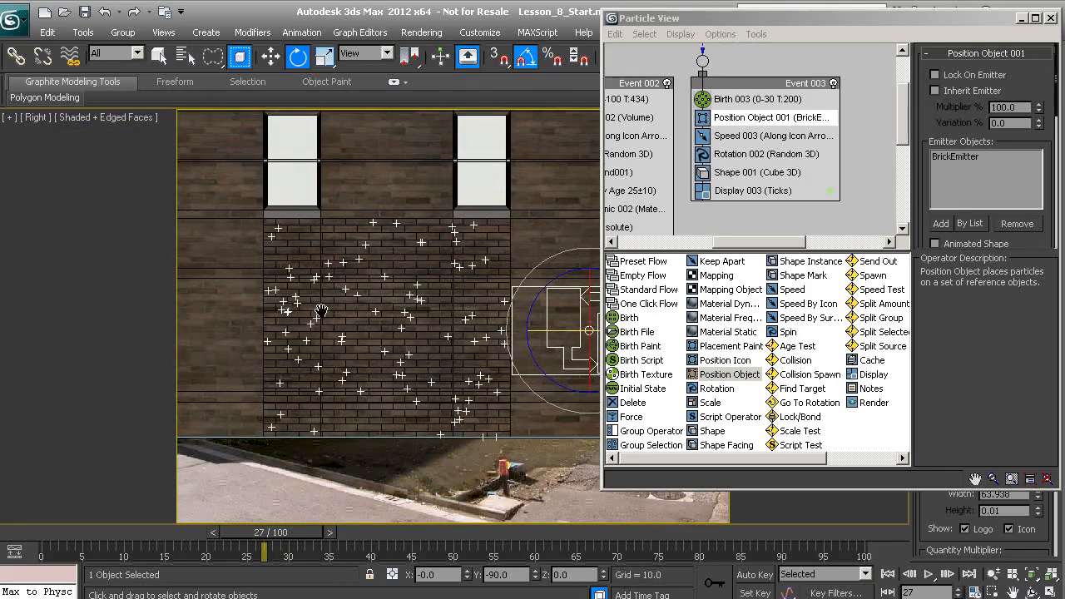
scroll(422, 337, "up", 3)
middle_click_drag(385, 347, 461, 344)
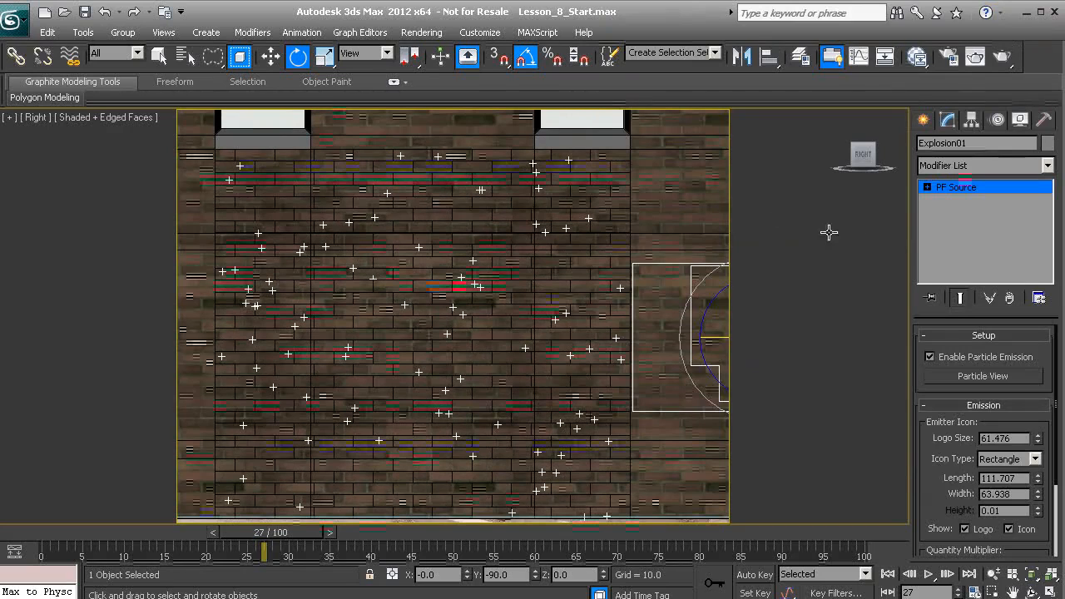
Step: Compare the extents of Building, BrokenWall and BrickEmitter by selecting each, and trace the hole's outline on the brick wall
left_click(621, 232)
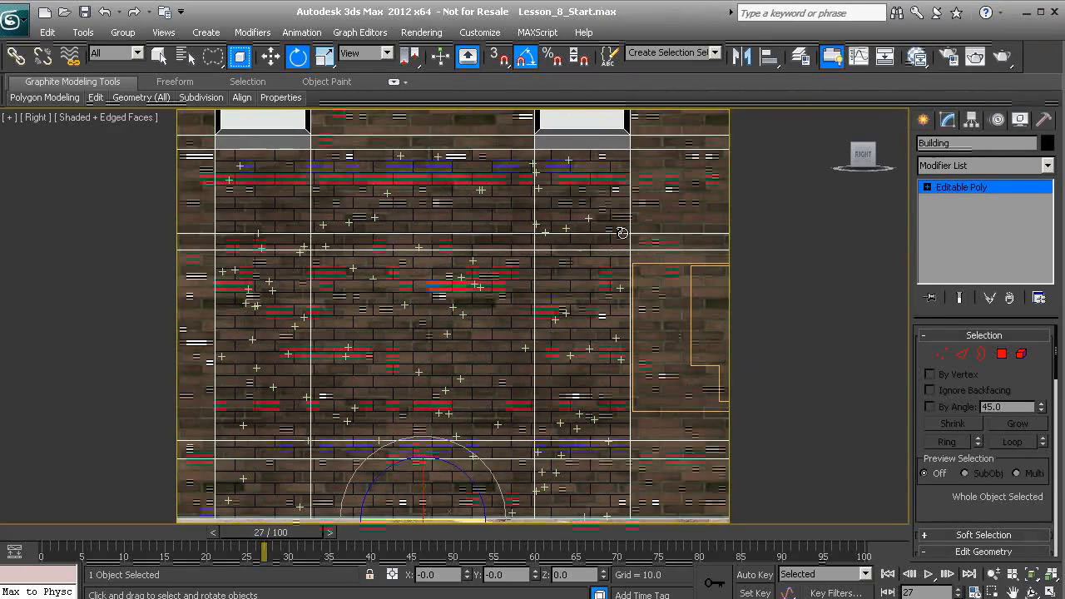
left_click(467, 252)
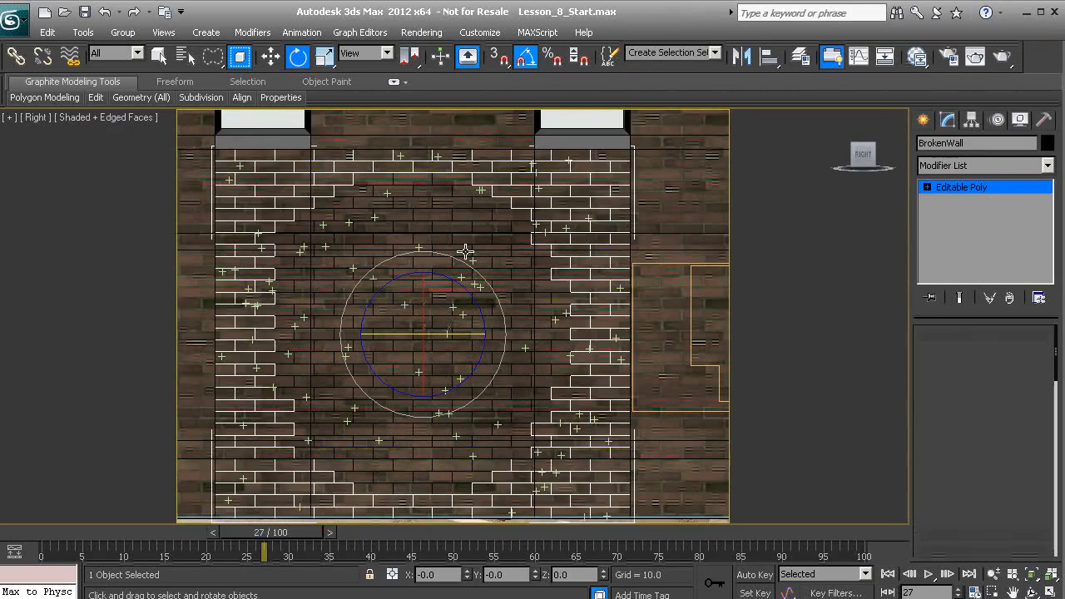
left_click(465, 252)
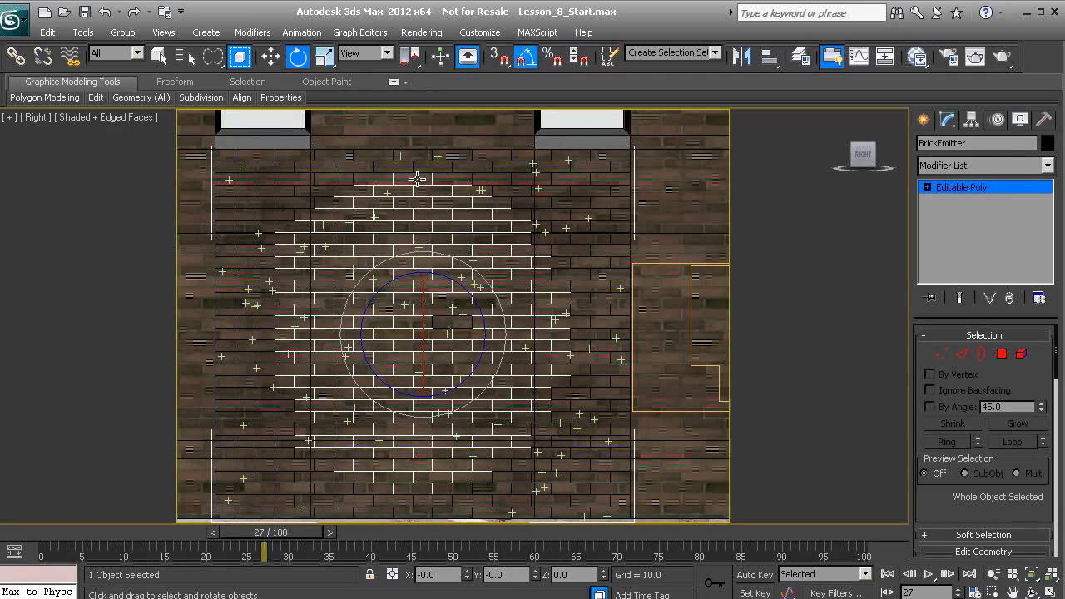
left_click(159, 55)
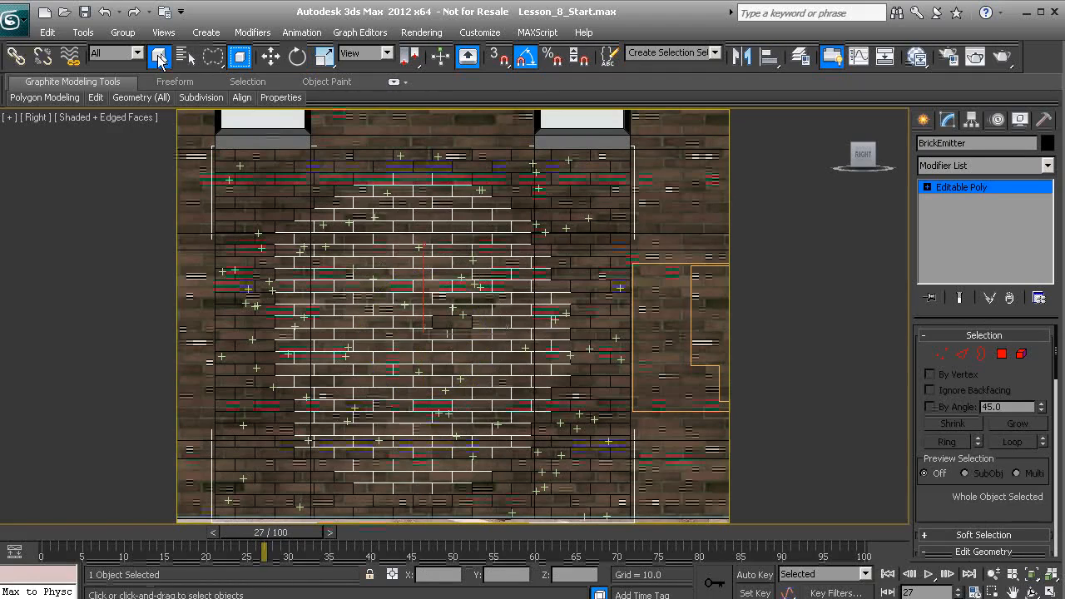
left_click(423, 168)
mouse_move(367, 167)
left_mouse_down()
mouse_move(296, 196)
mouse_move(262, 263)
left_mouse_up()
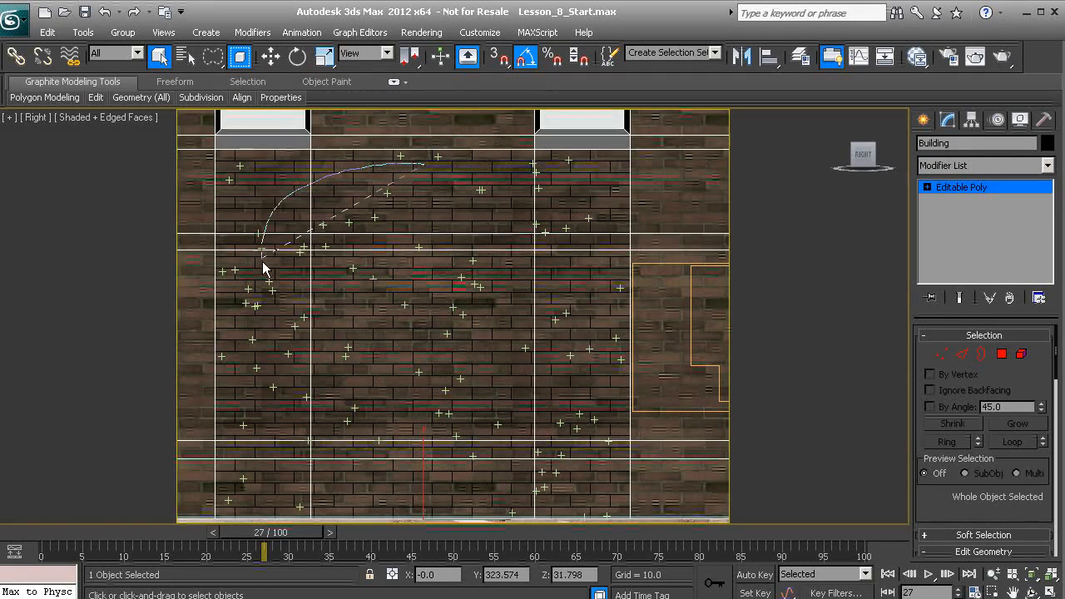
mouse_move(267, 307)
left_mouse_down()
mouse_move(276, 451)
mouse_move(392, 496)
mouse_move(550, 467)
mouse_move(563, 304)
mouse_move(488, 195)
mouse_move(425, 166)
left_mouse_up()
left_click(386, 255)
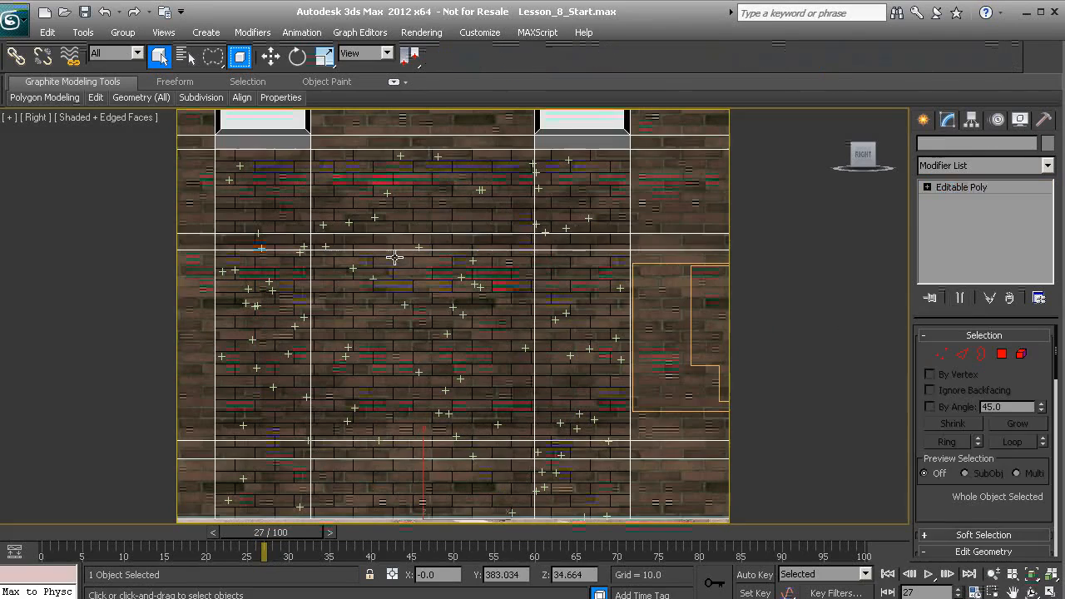
Step: Select the roughly oval patch of BrickEmitter polygons that matches the hole's outline, and return to object level
left_click(433, 272)
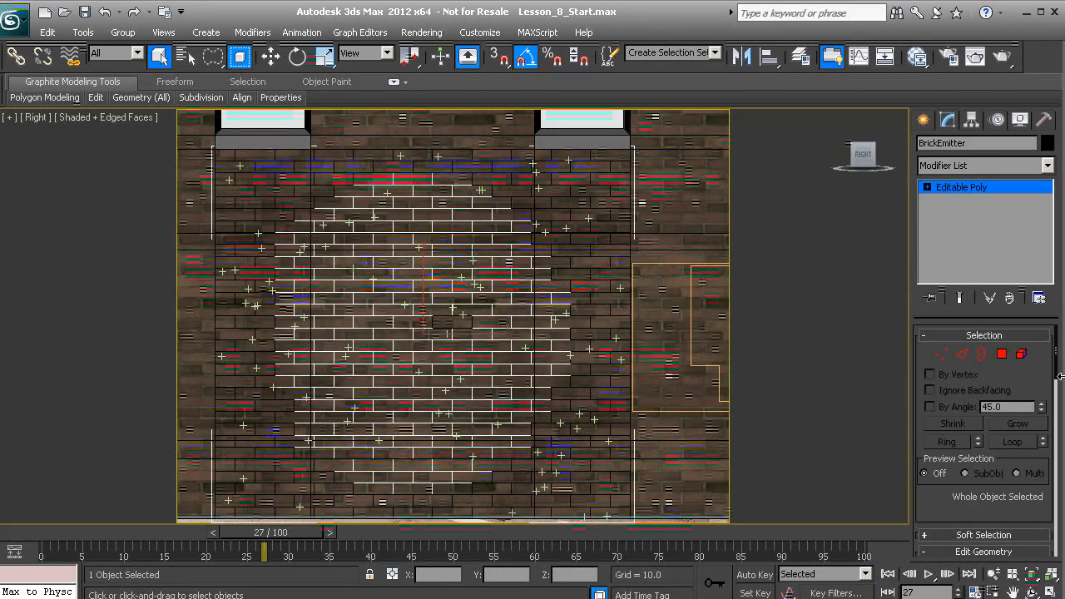
key("4")
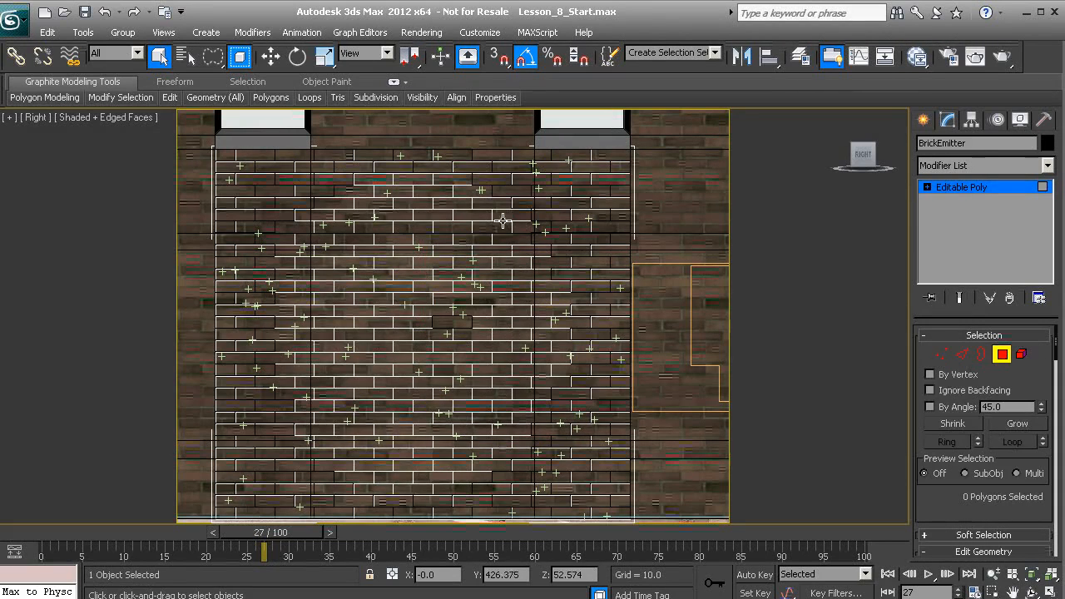
mouse_move(491, 178)
left_mouse_down()
mouse_move(435, 162)
mouse_move(341, 174)
mouse_move(250, 231)
mouse_move(237, 349)
mouse_move(285, 448)
mouse_move(349, 487)
mouse_move(471, 485)
mouse_move(570, 404)
mouse_move(555, 250)
mouse_move(521, 195)
mouse_move(494, 178)
left_mouse_up()
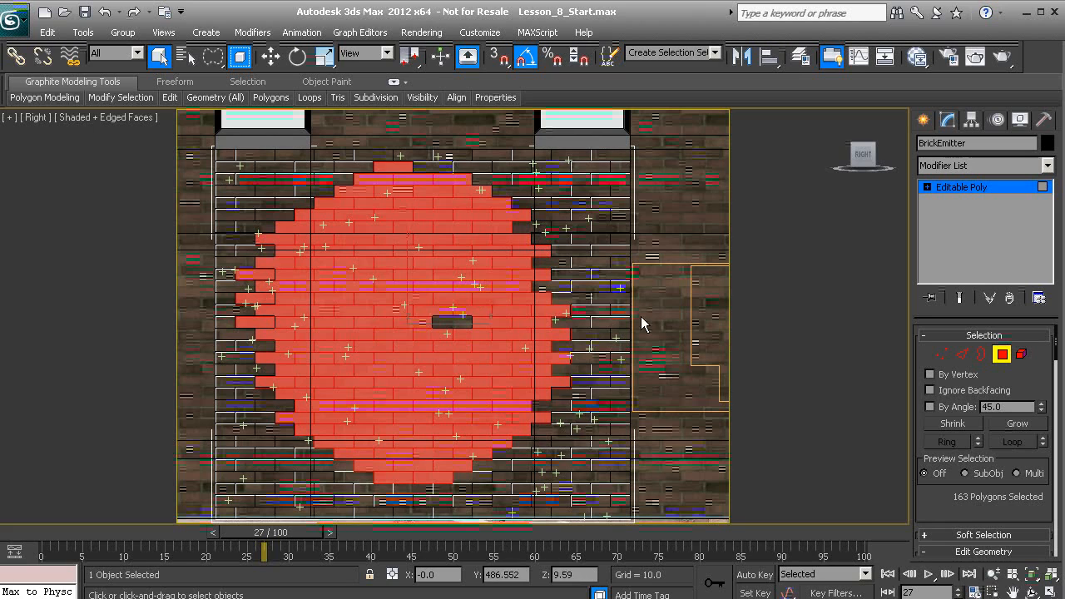
left_click(954, 187)
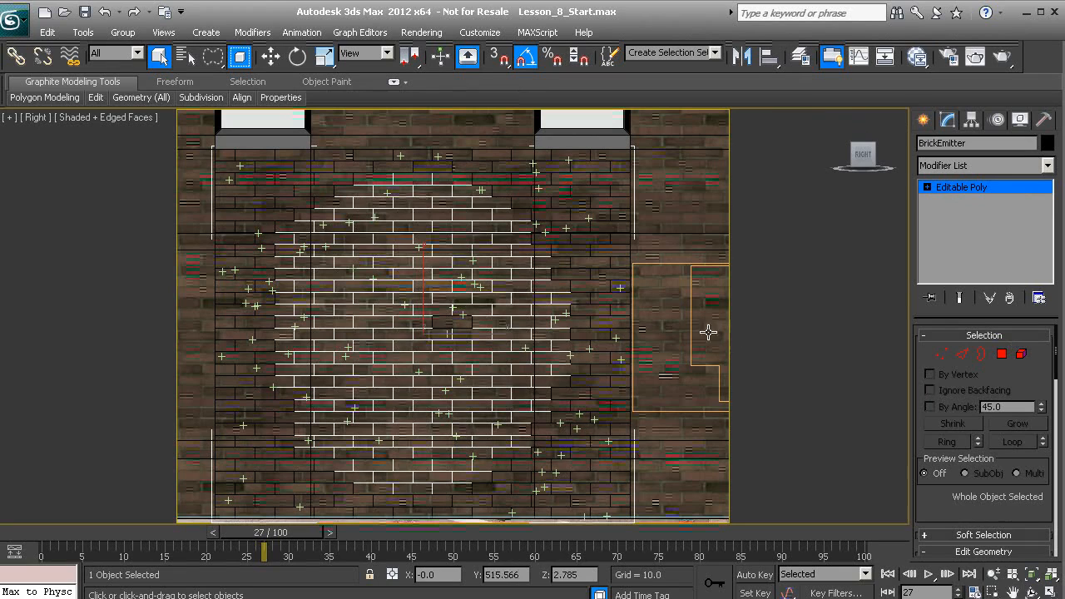
Step: In Explosion01's particle flow, set the Position Object operator's location to Selected Faces
left_click(690, 334)
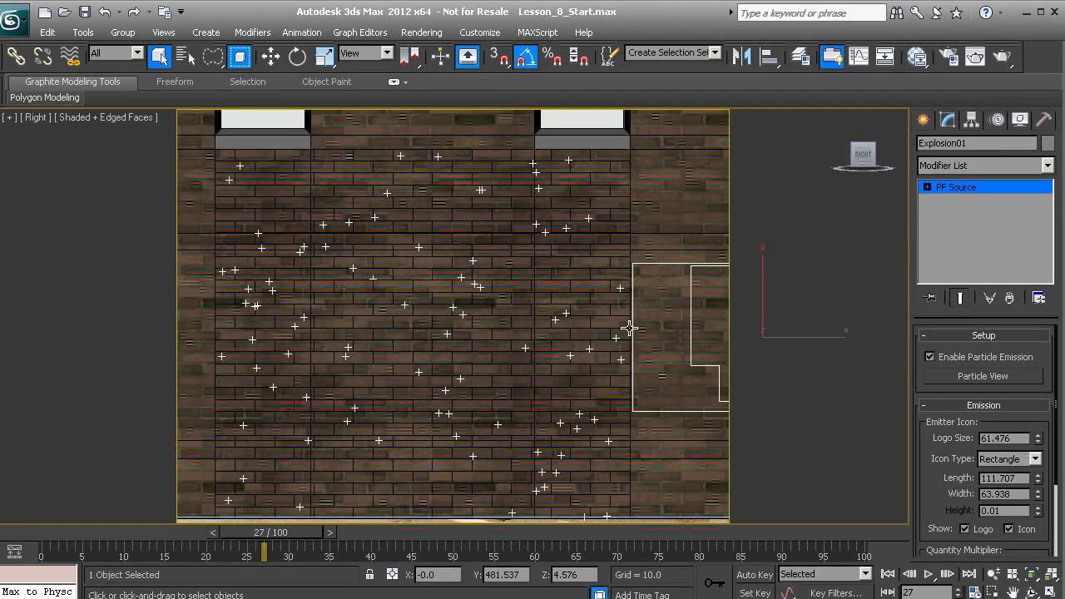
left_click(982, 376)
middle_click_drag(784, 140, 608, 109)
middle_click_drag(794, 95, 641, 65)
left_click(701, 148)
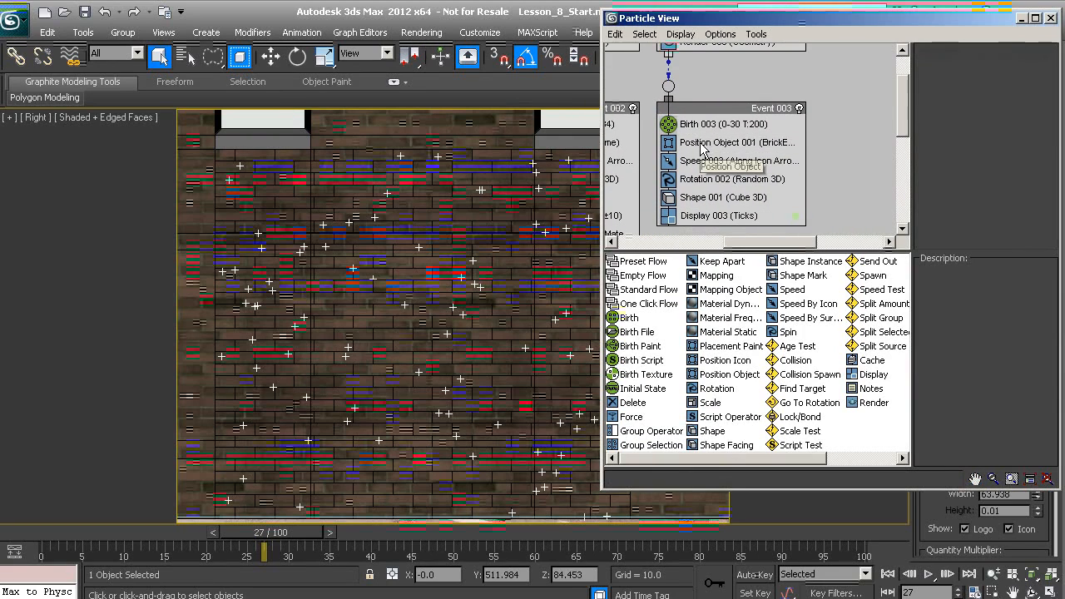
left_click(705, 148)
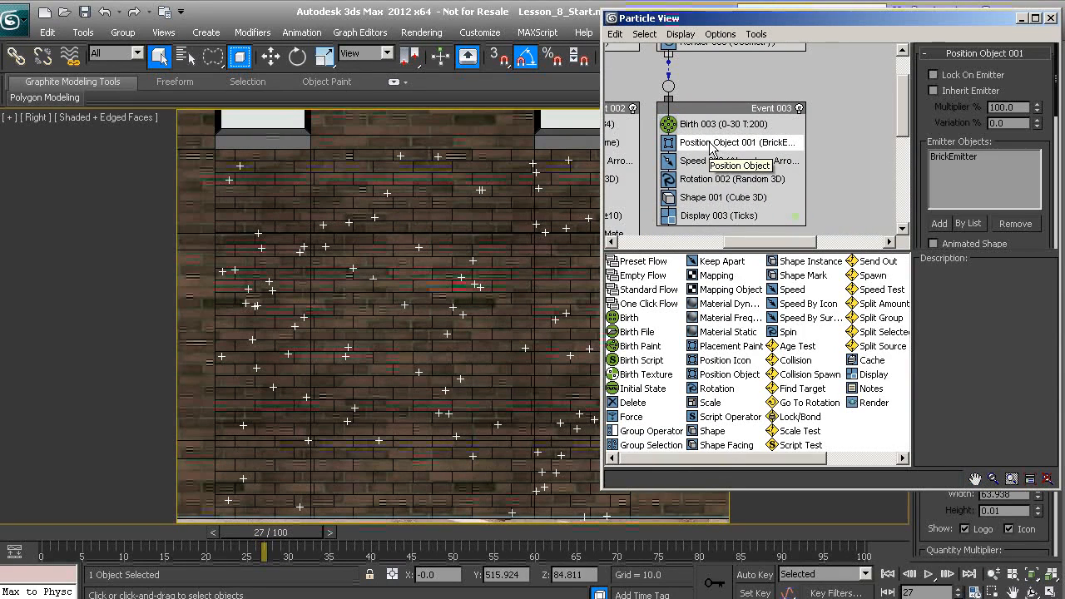
scroll(958, 63, "down", 4)
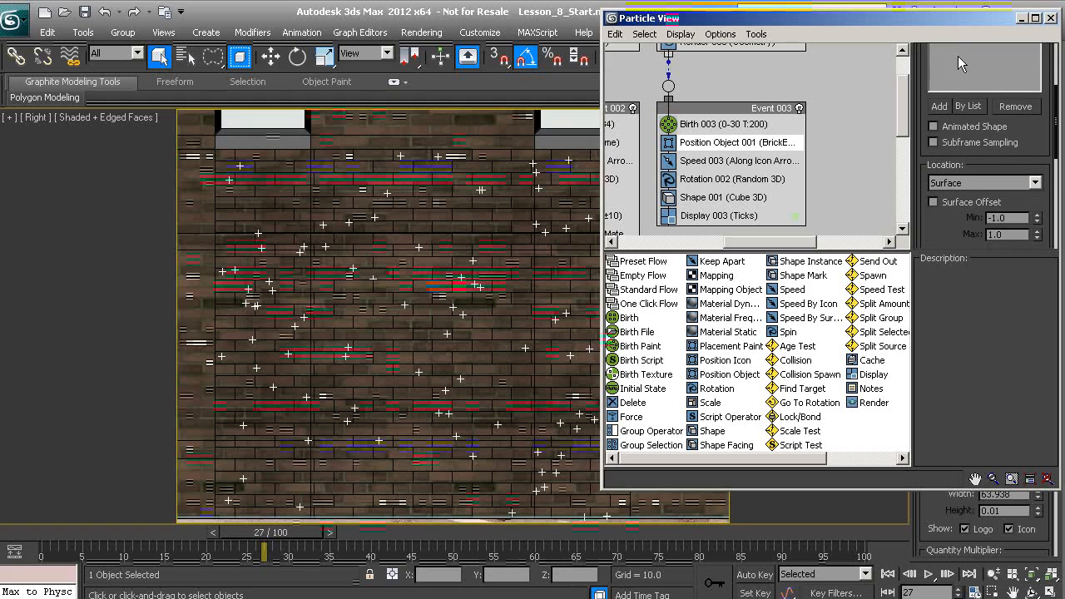
left_click_drag(1035, 160, 1029, 108)
left_click(1019, 138)
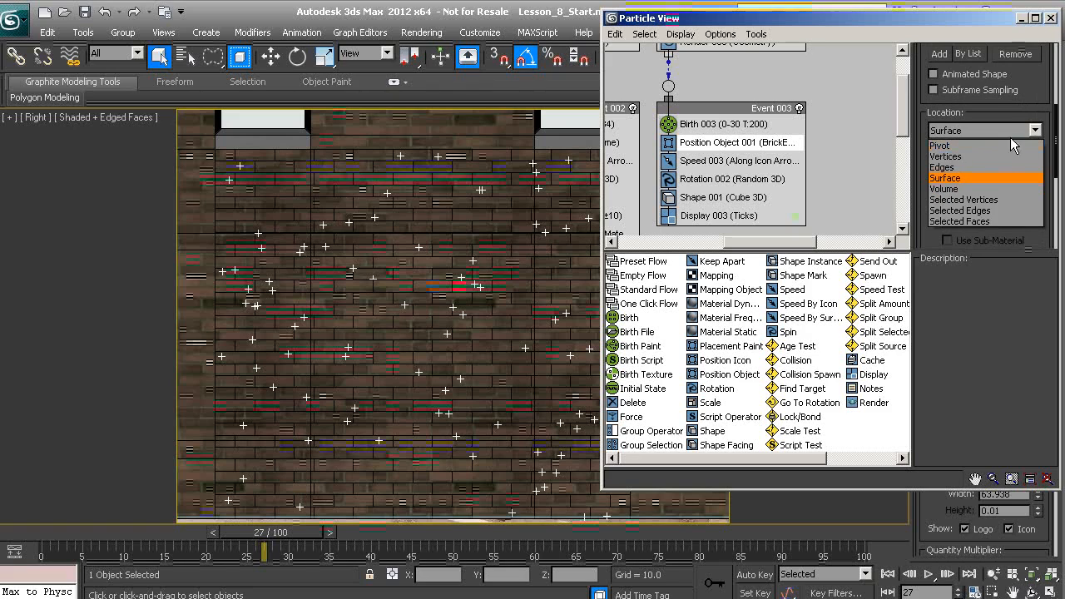
left_click(982, 221)
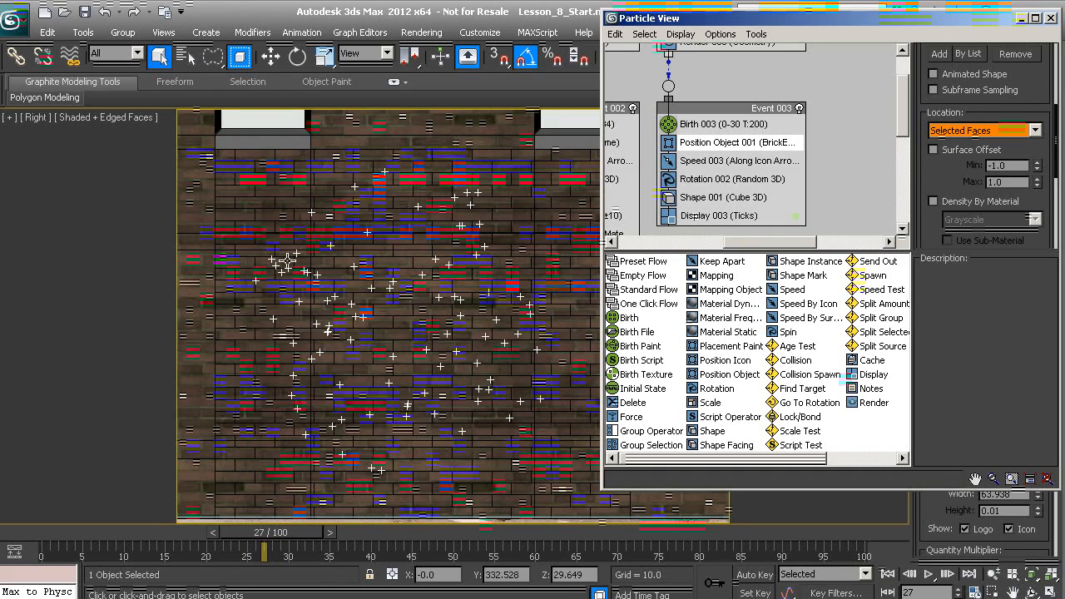
Step: Review the Speed operator's settings and inspect in a Perspective view how the particles travel away from the wall
left_click(697, 164)
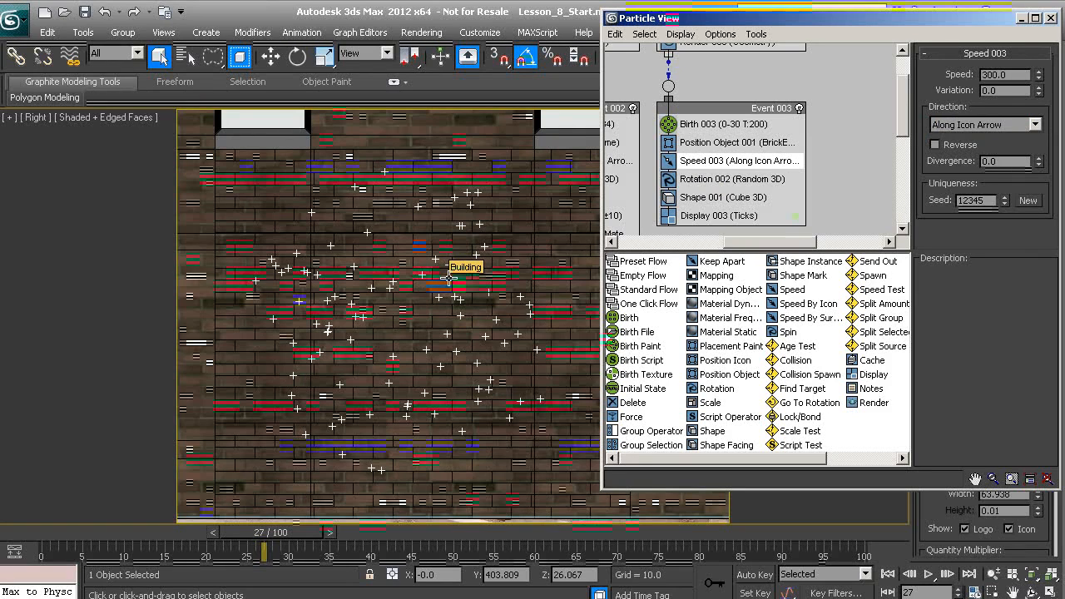
key("p")
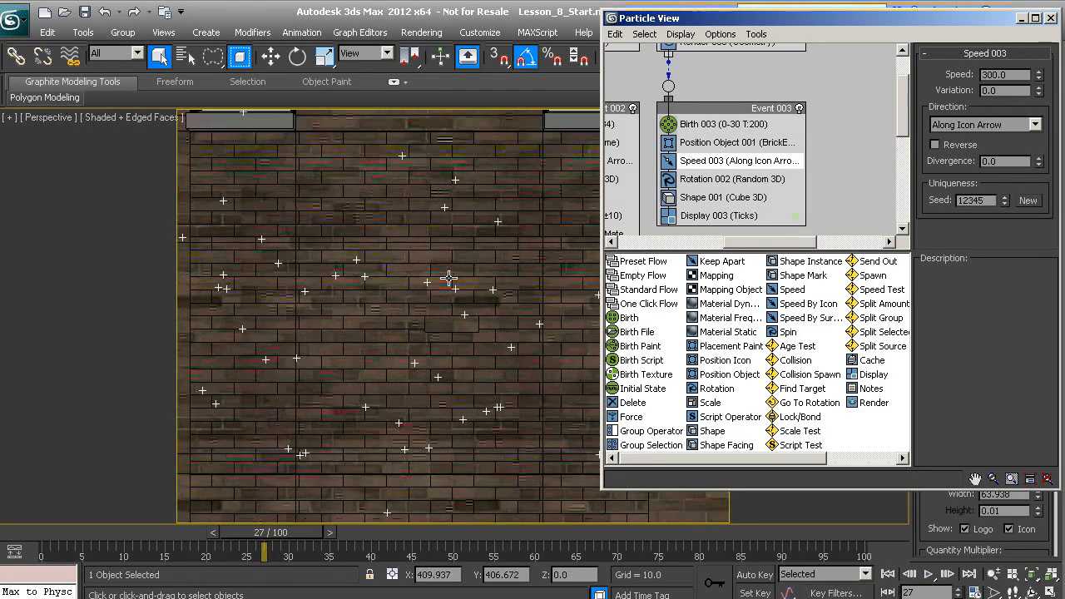
middle_click_drag(370, 291, 408, 298, "alt")
scroll(440, 307, "down", 5)
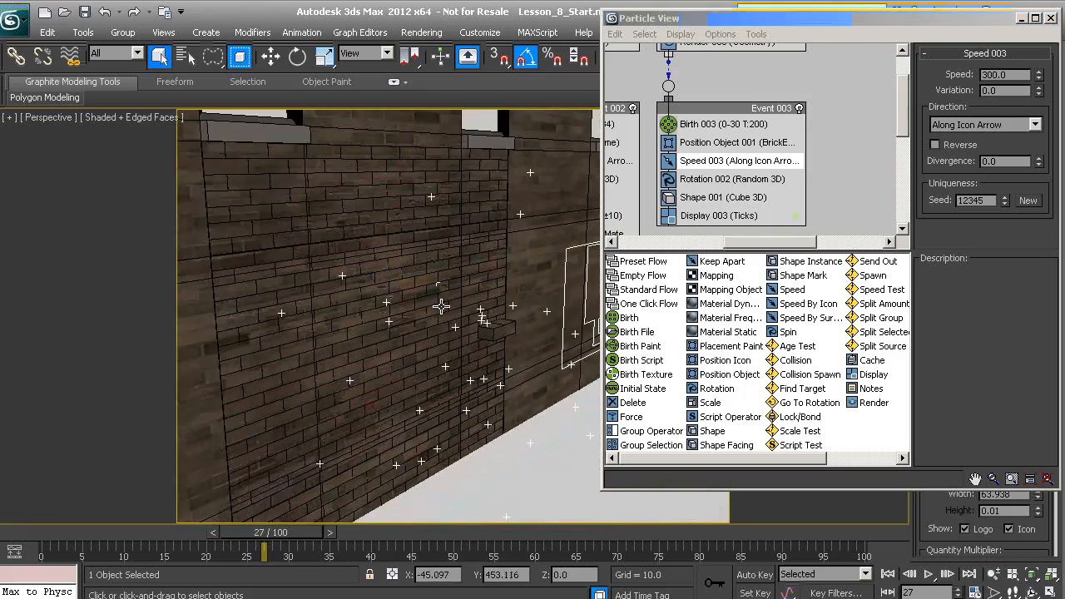
middle_click_drag(463, 316, 256, 301)
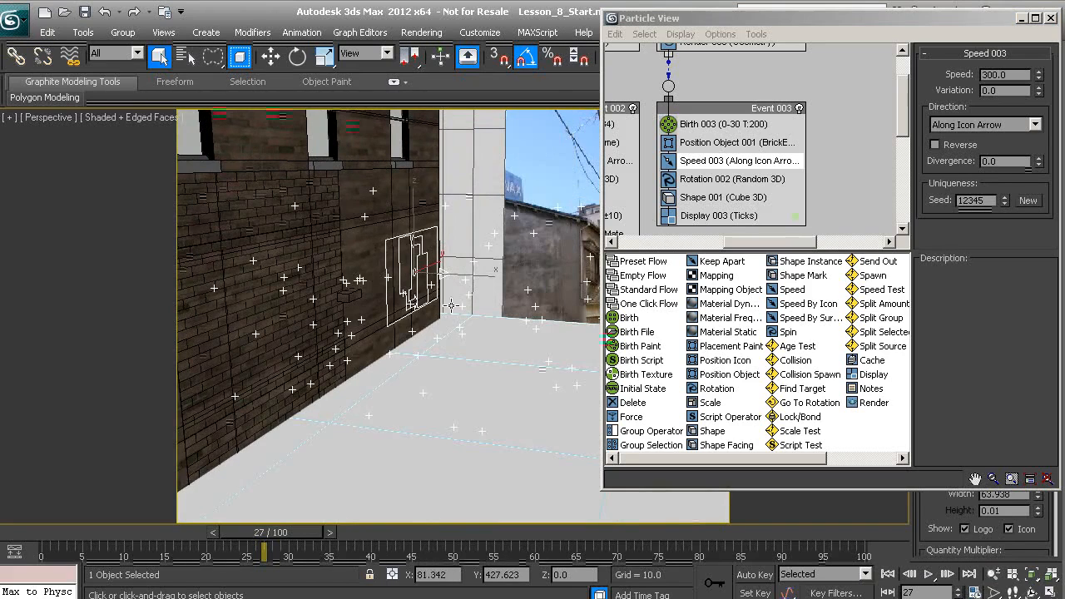
middle_click_drag(389, 307, 436, 309)
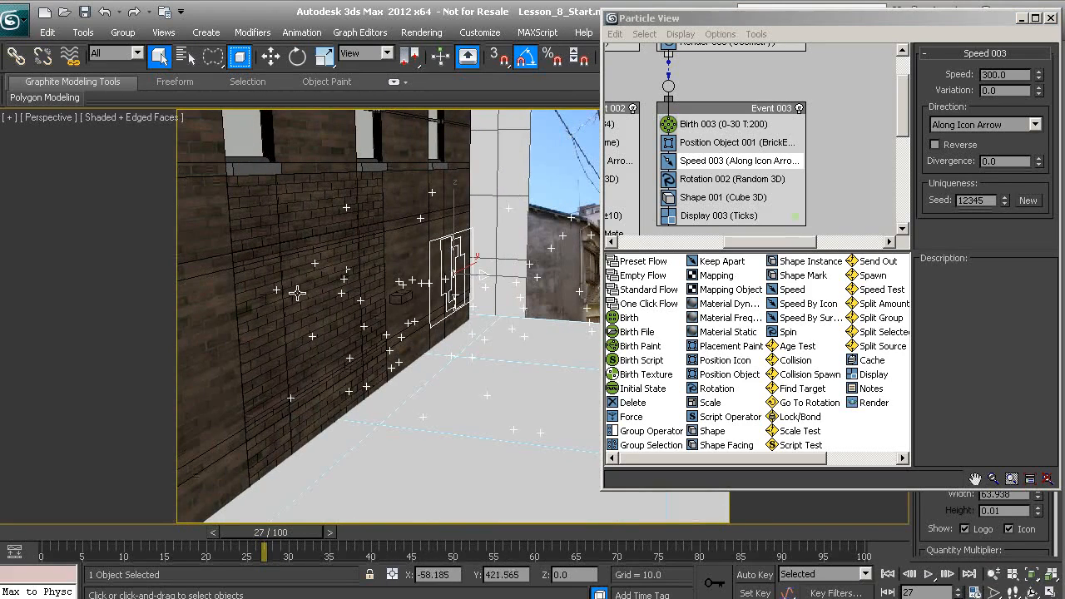
middle_click_drag(444, 294, 381, 291)
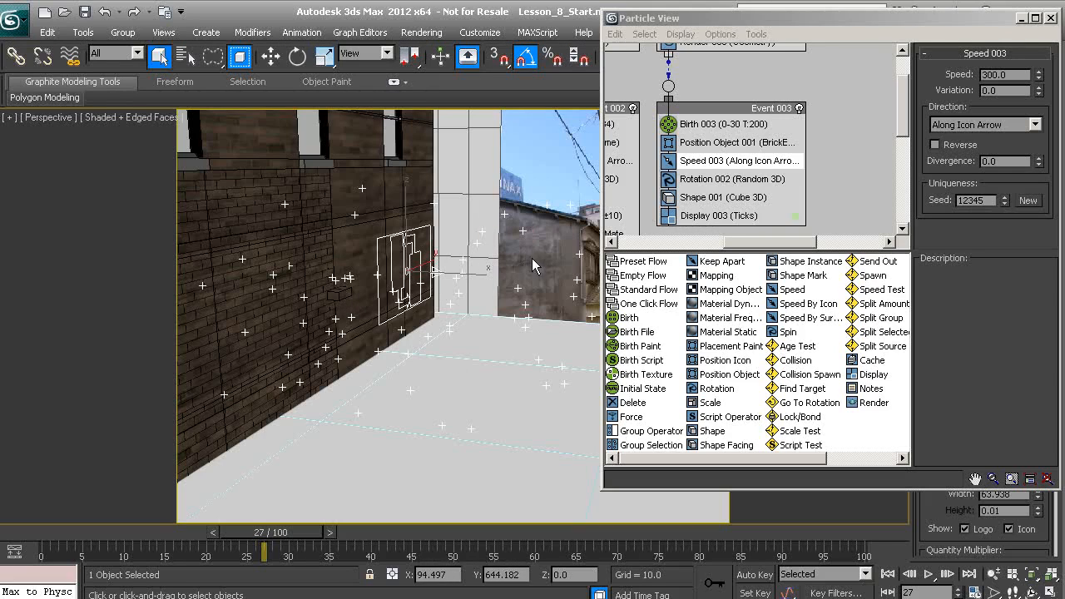
Step: Replace the cube Shape operator with a Shape Instance operator that uses BrickParticle as the particle geometry object
left_click(703, 199)
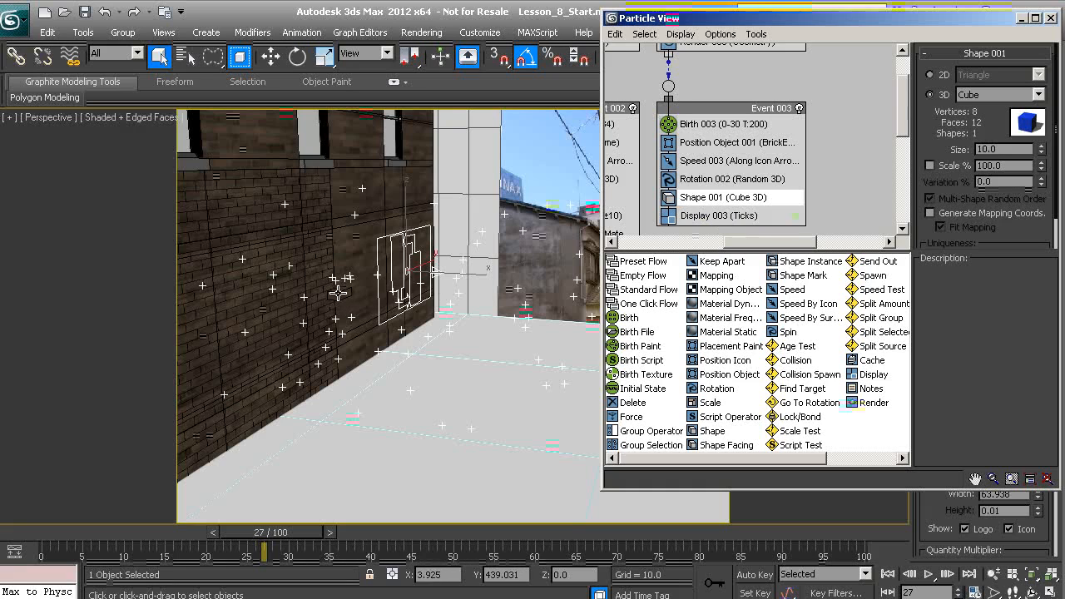
middle_click_drag(338, 294, 371, 291, "alt")
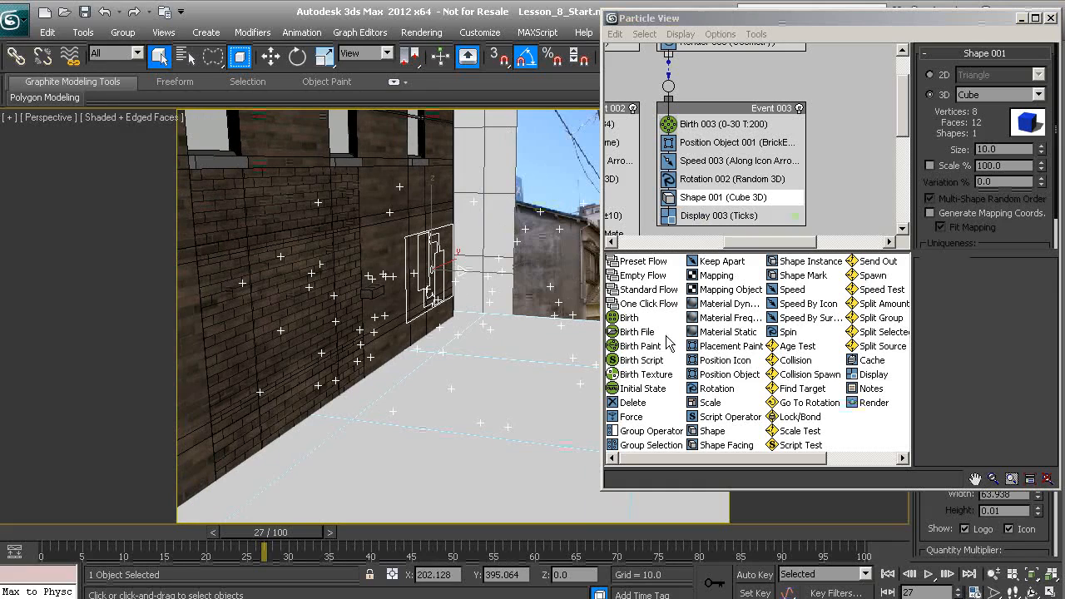
left_click(790, 264)
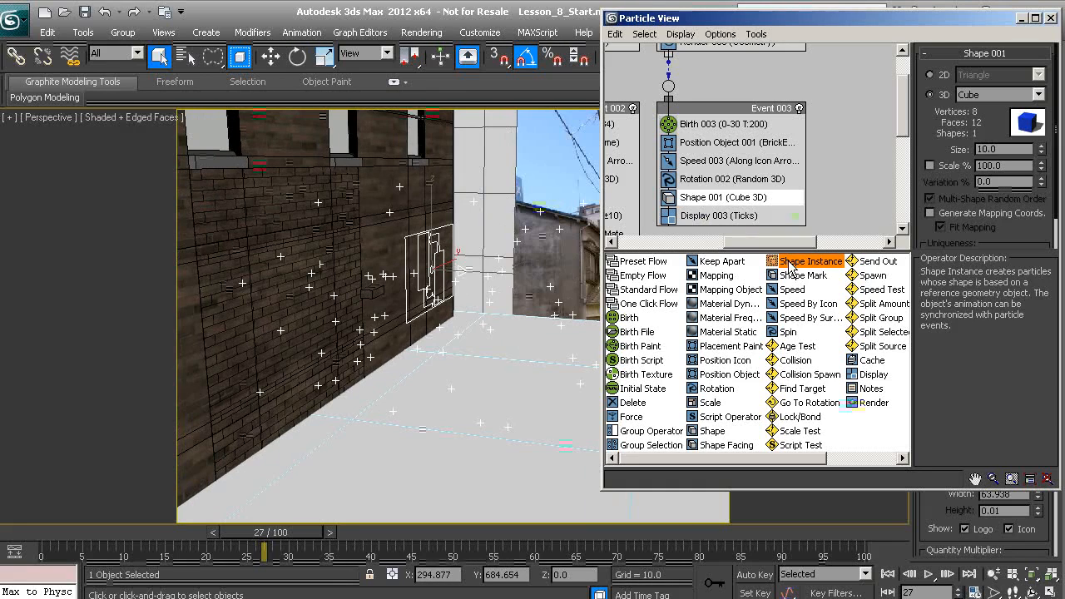
left_click_drag(811, 275, 710, 202)
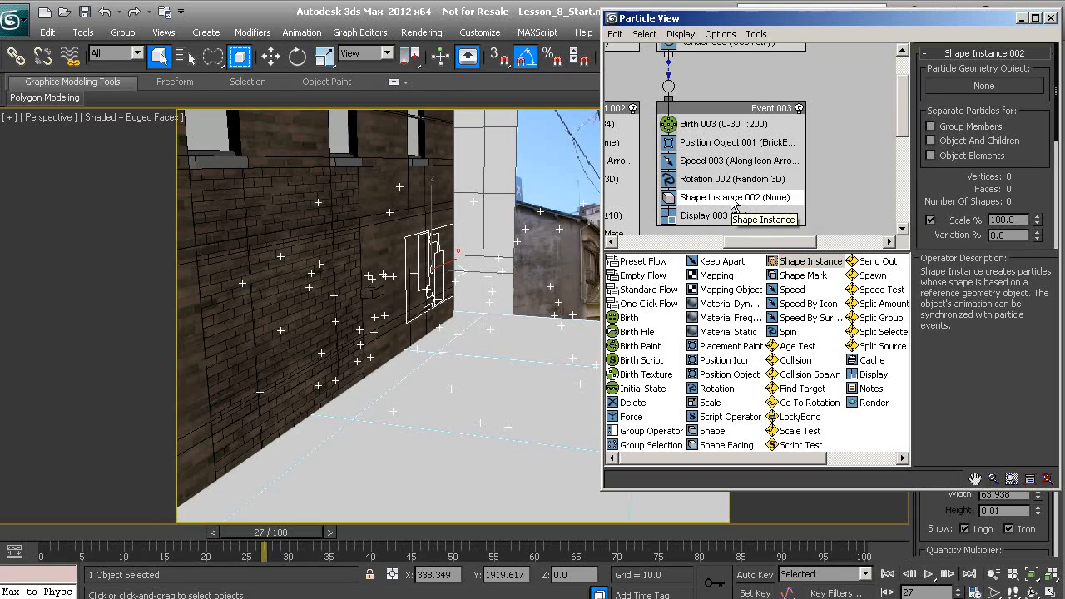
left_click(956, 90)
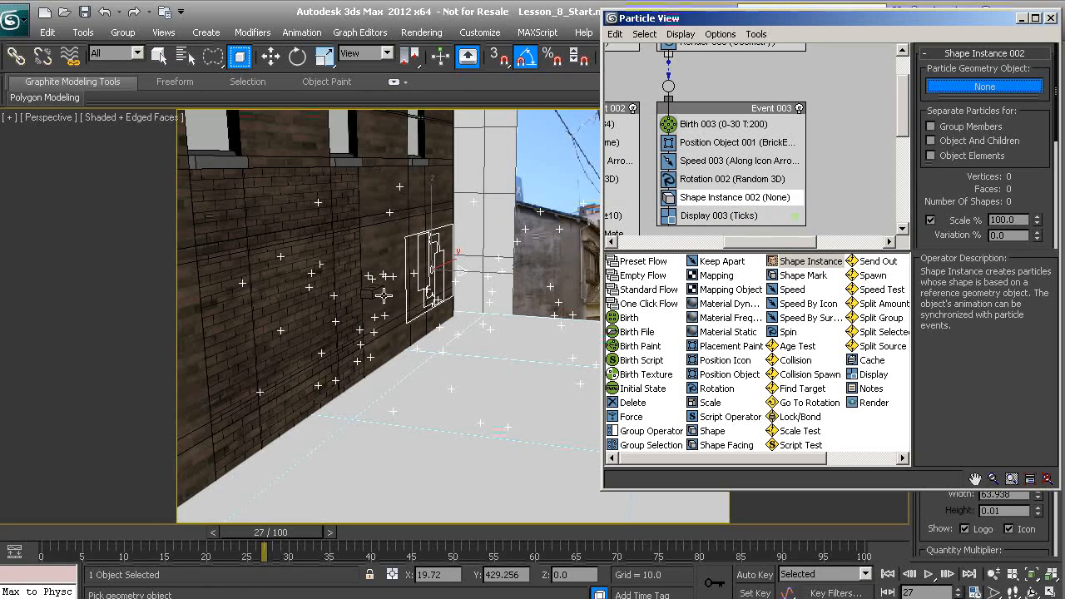
left_click(373, 288)
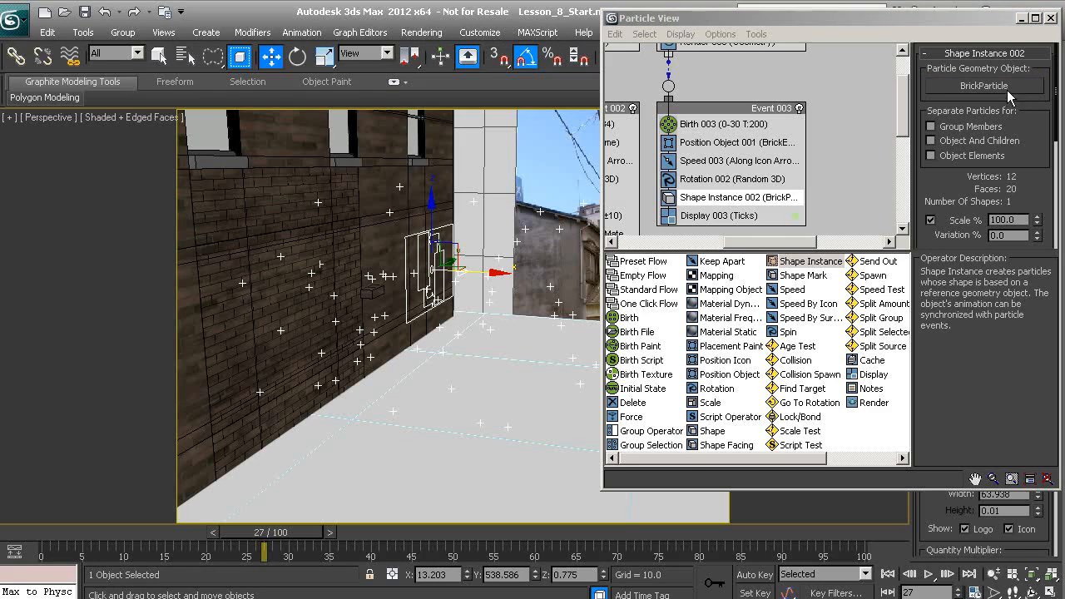
left_click_drag(965, 184, 946, 217)
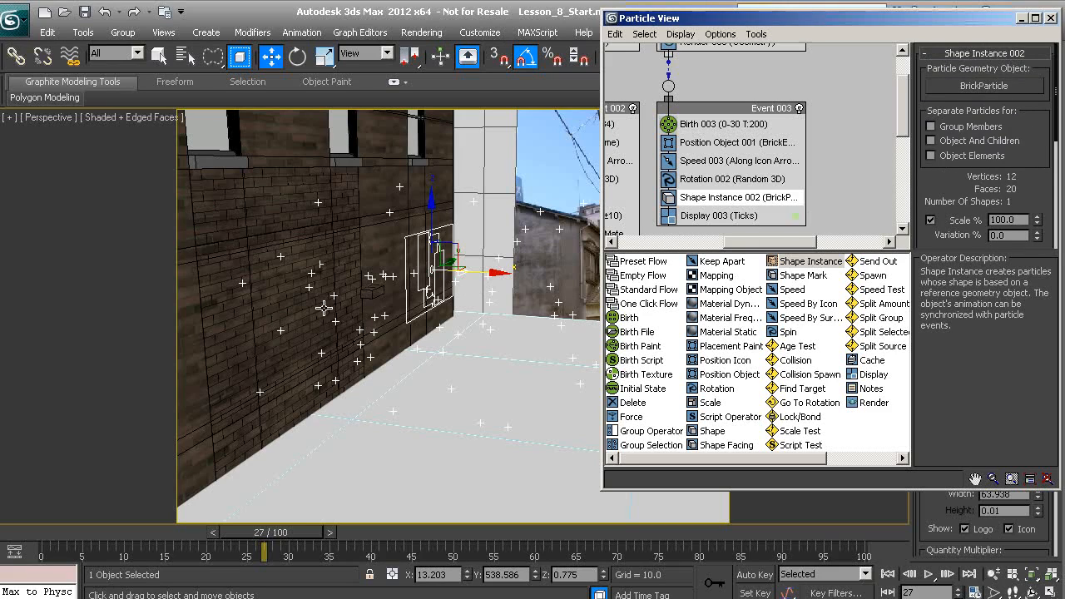
Step: Set the Display operator's type to Geometry and go to frame 3 to check the orientation of the emitted bricks
left_click(718, 218)
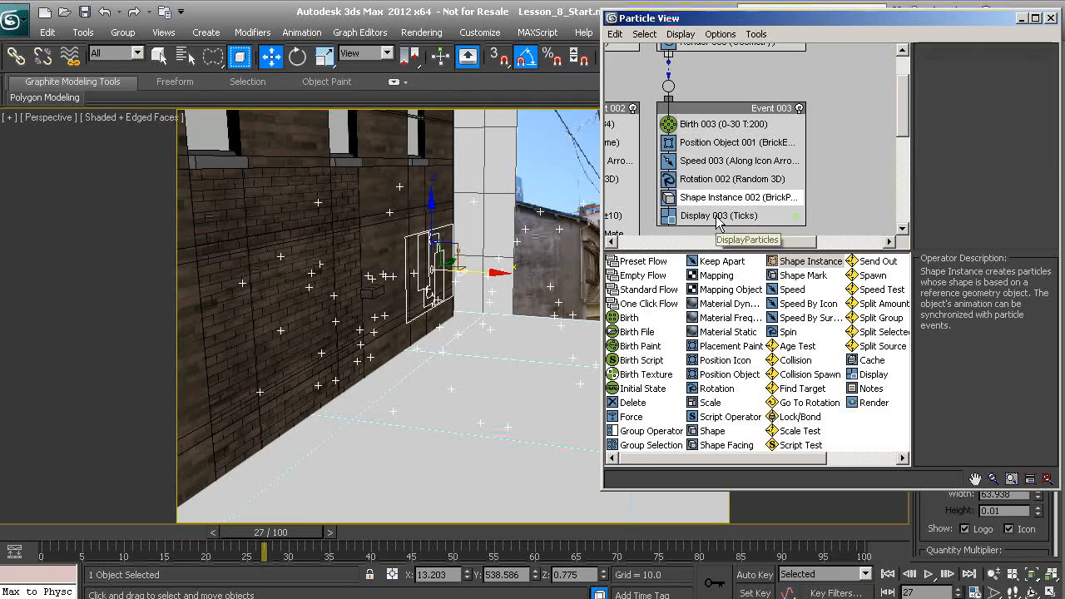
left_click(1016, 75)
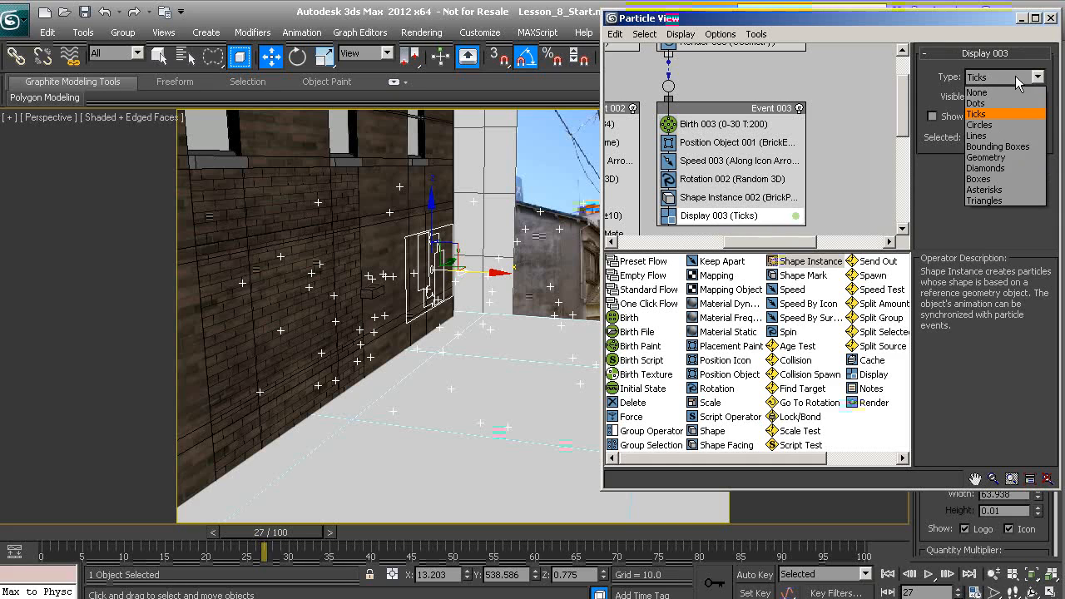
left_click(980, 158)
middle_click_drag(495, 324, 453, 311)
scroll(472, 317, "down", 3)
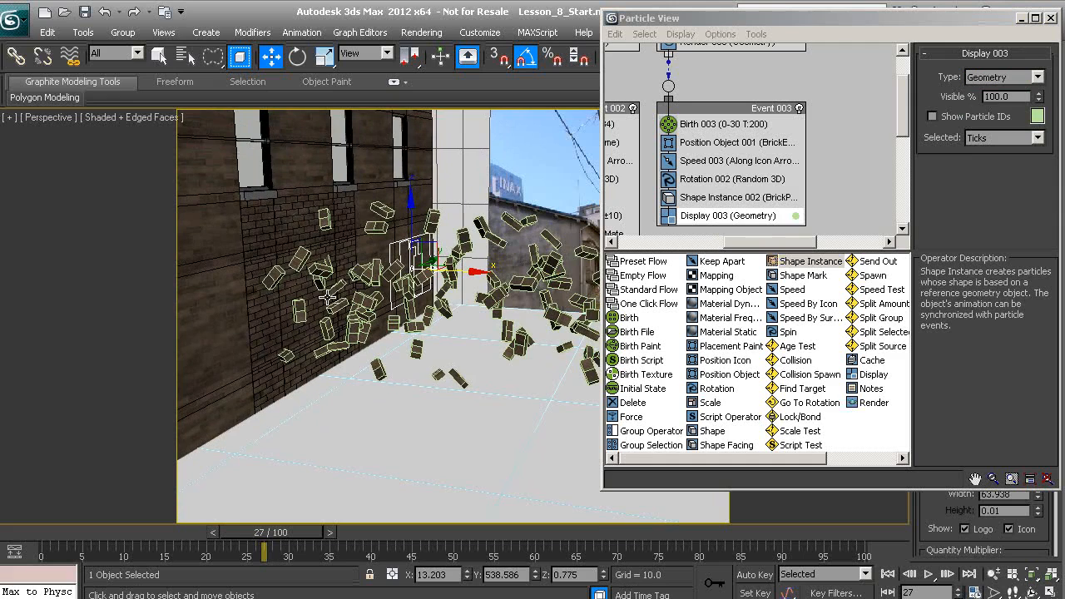
left_click_drag(260, 532, 98, 533)
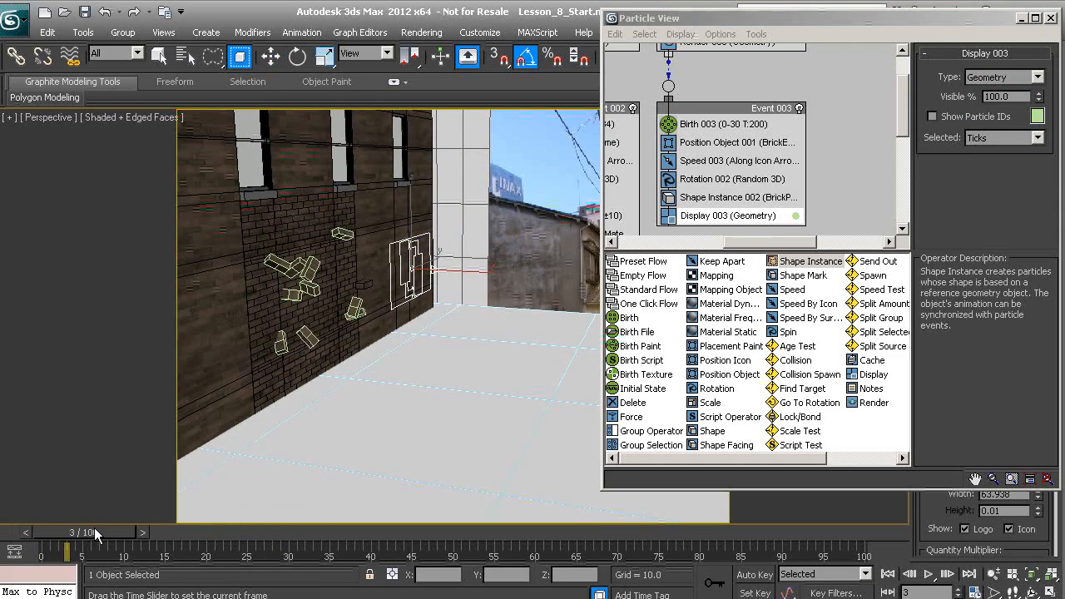
key("w")
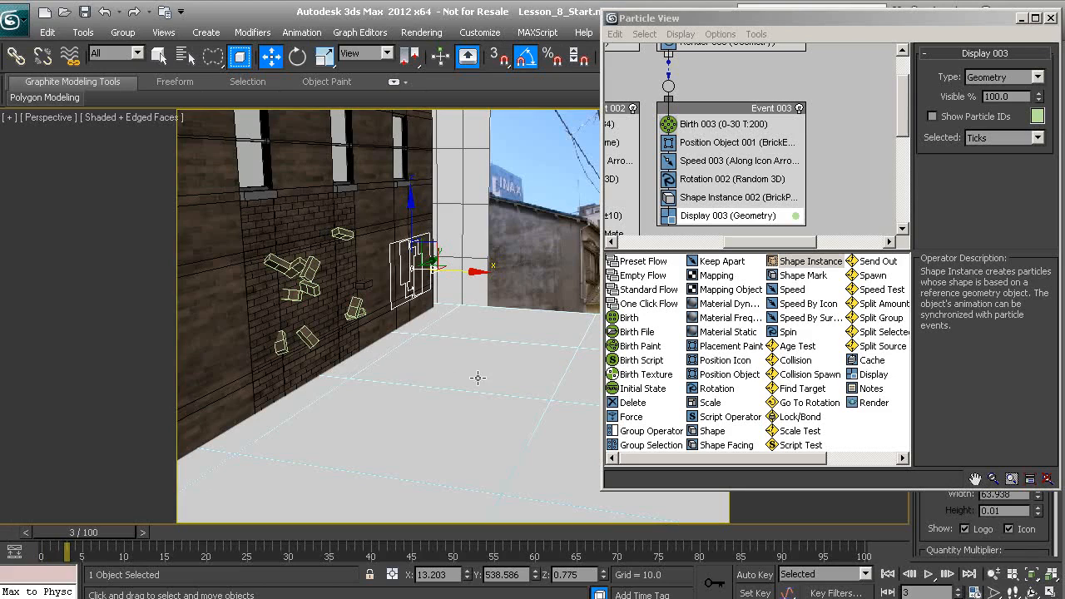
Step: Delete the Random 3D Rotation operator from the event and check the aligned bricks at frame 14
left_click(731, 181)
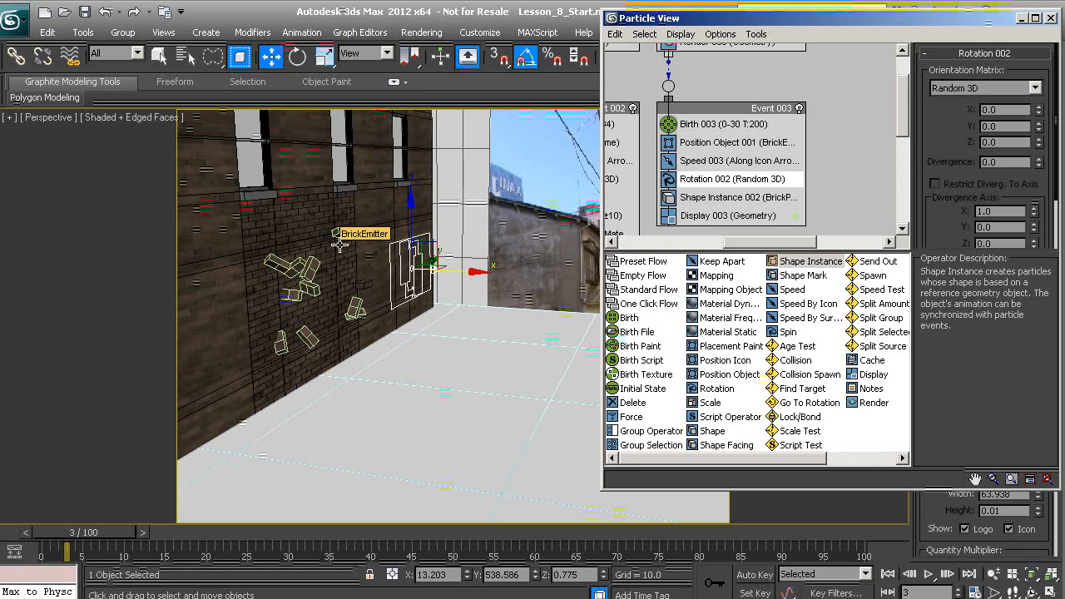
key("Delete")
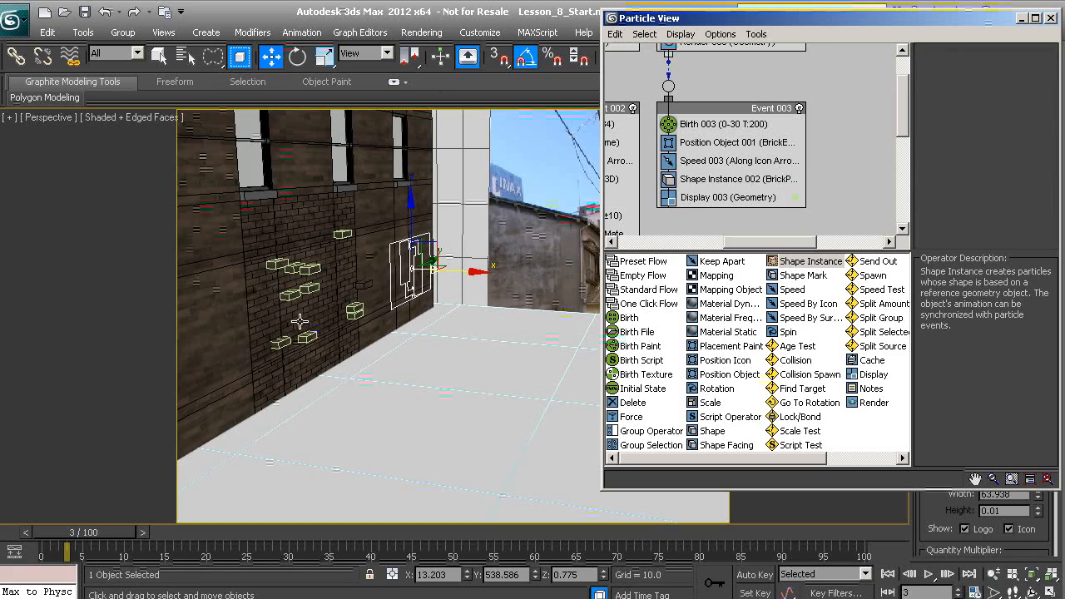
middle_click_drag(336, 299, 402, 320)
left_click_drag(101, 529, 188, 530)
middle_click_drag(471, 391, 409, 364, "alt")
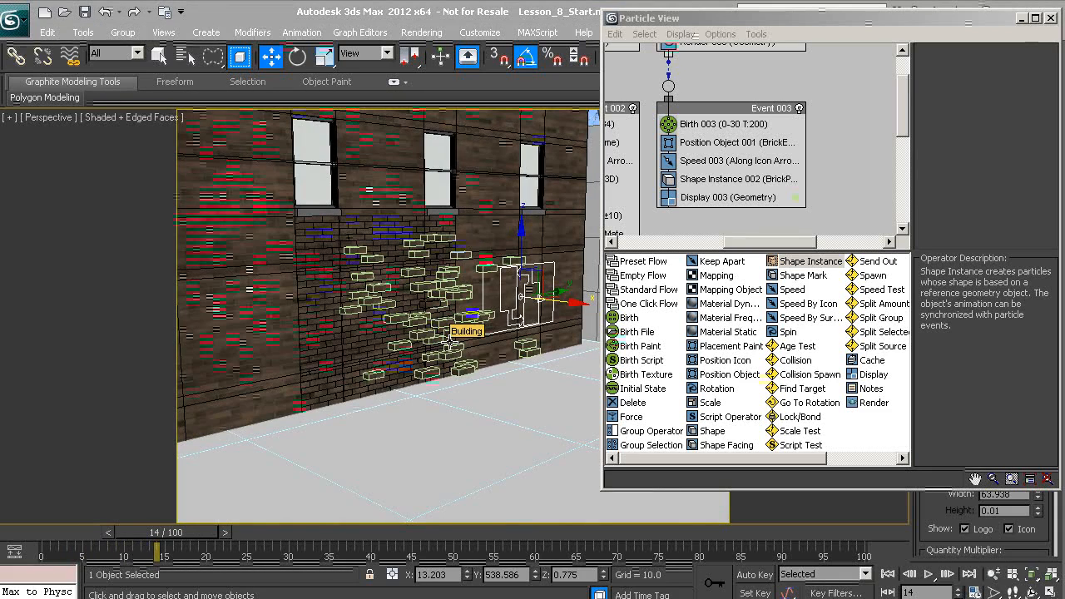
Step: Review the Birth operator's emission settings and check the brick emission at frames 34 and 60
left_click(721, 131)
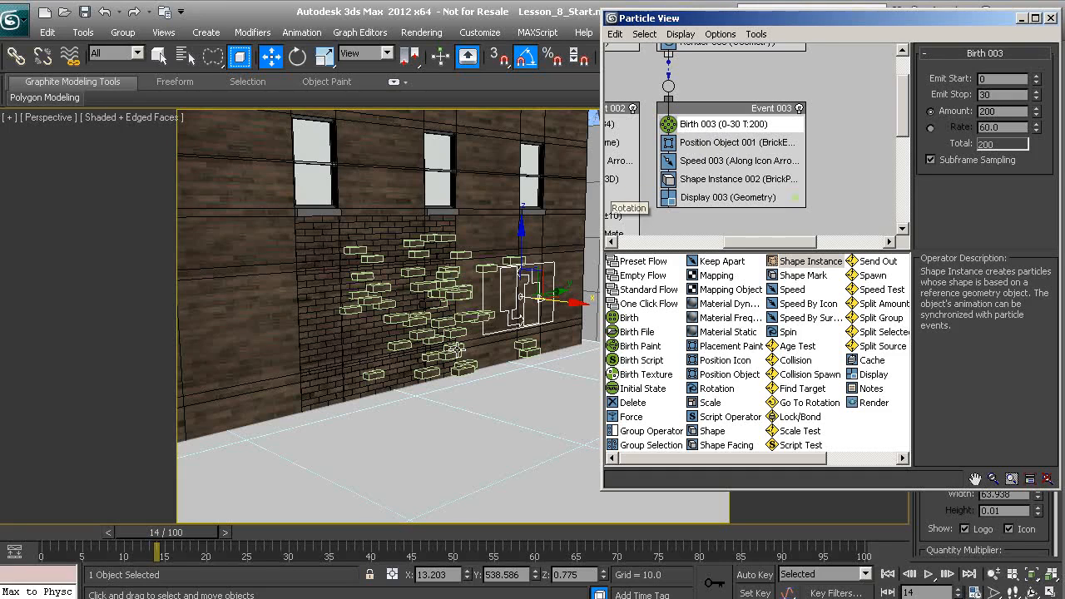
left_click_drag(180, 538, 322, 533)
key("w")
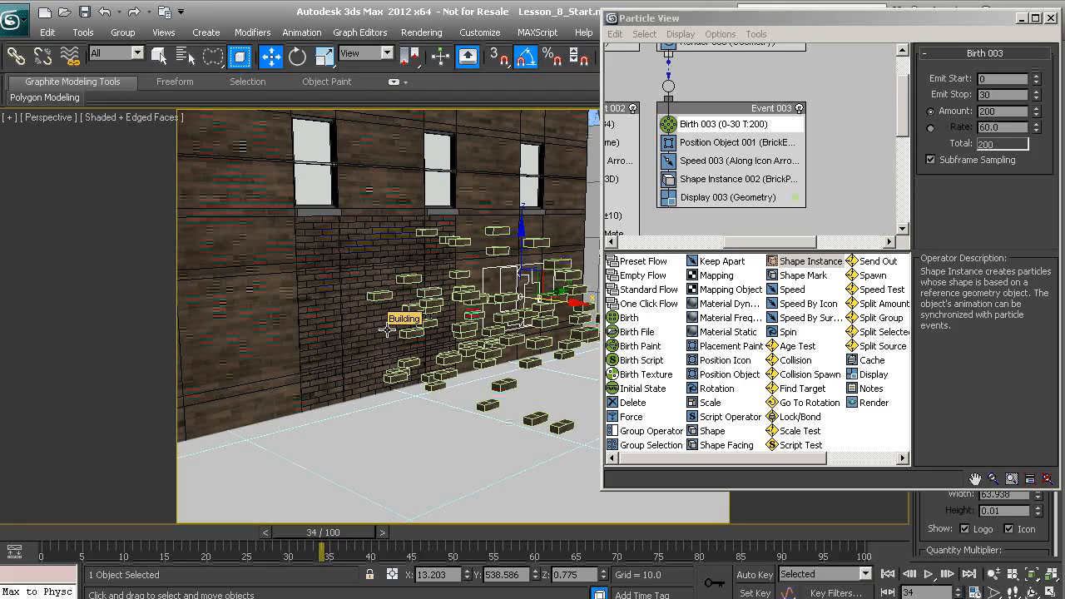
left_click_drag(324, 532, 534, 548)
key("w")
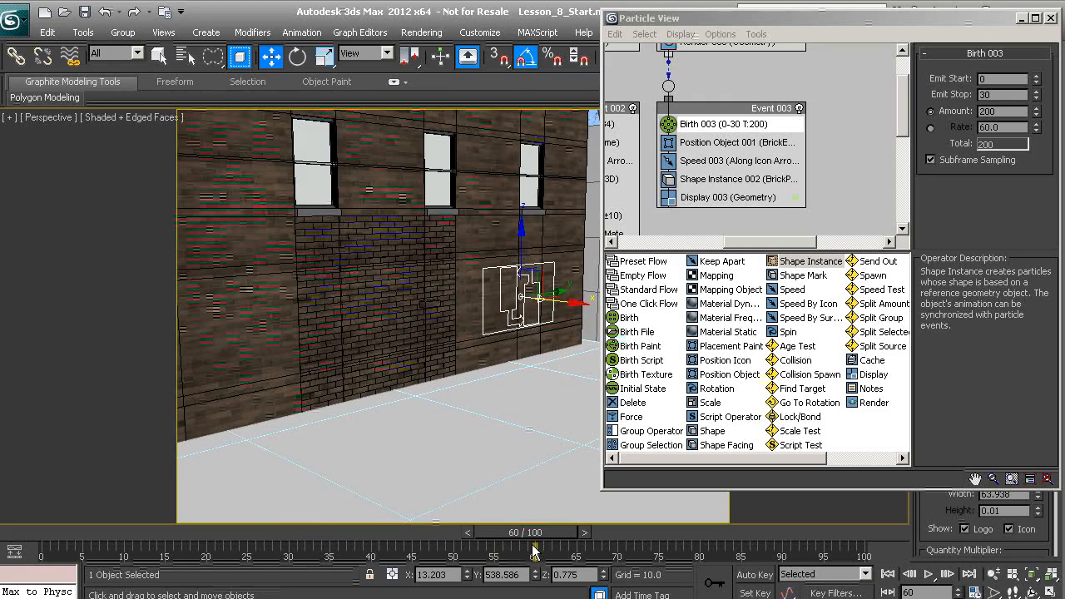
Step: Set the Birth operator's Emit Start to 60 and Emit Stop to 61
left_click(708, 132)
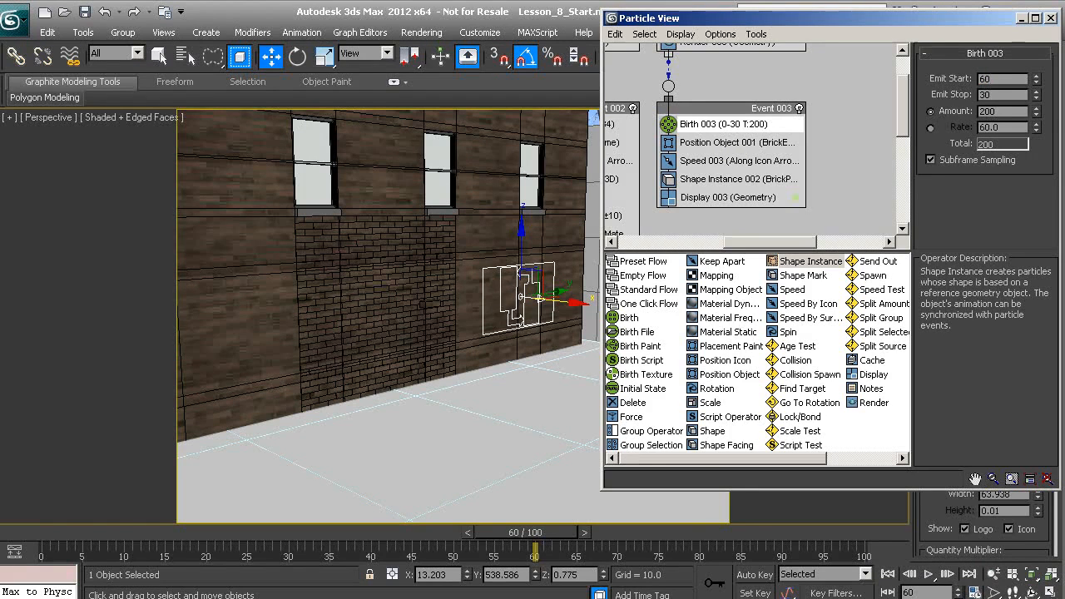
type("60")
key("Return")
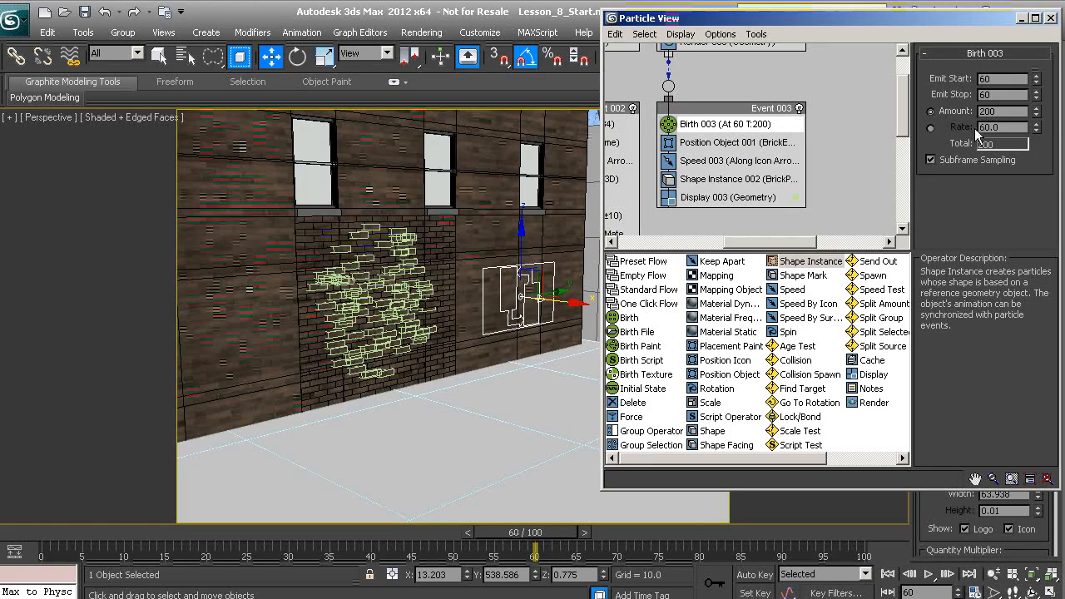
type("6")
Step: Go to frame 76 and inspect the density and spread of the emitted bricks up close
left_click_drag(541, 541, 666, 529)
key("w")
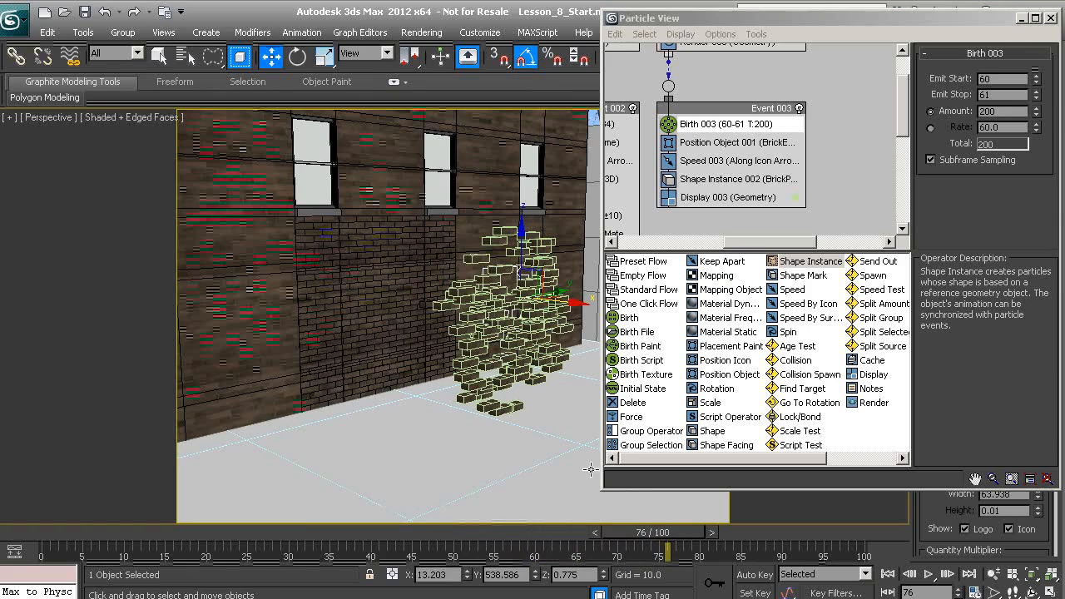
middle_click_drag(499, 404, 475, 252, "alt")
middle_click_drag(480, 354, 457, 368, "alt")
scroll(416, 358, "up", 3)
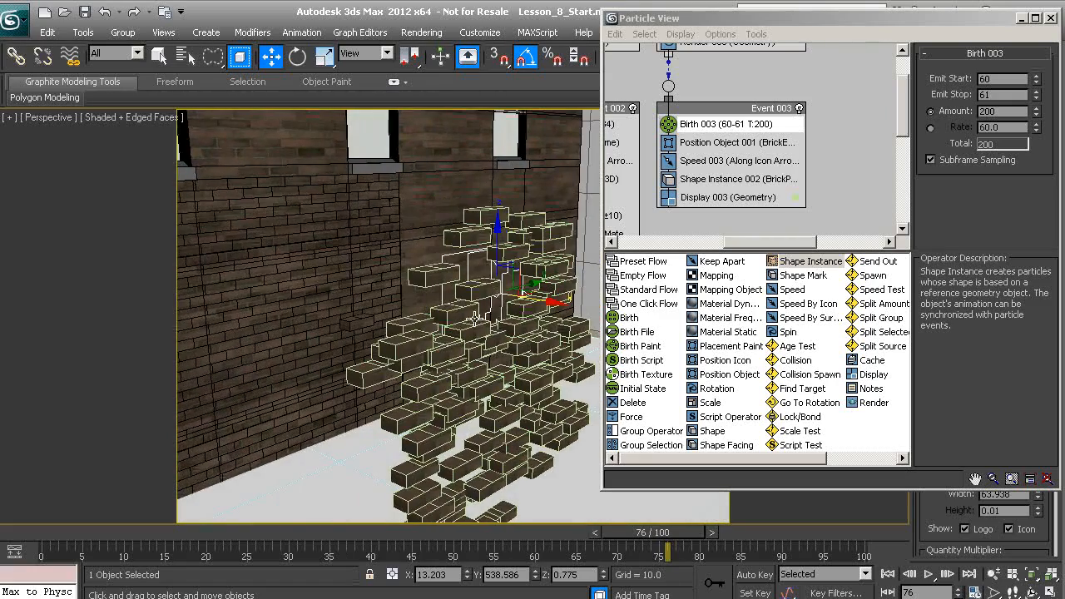
middle_click_drag(485, 406, 508, 391, "alt")
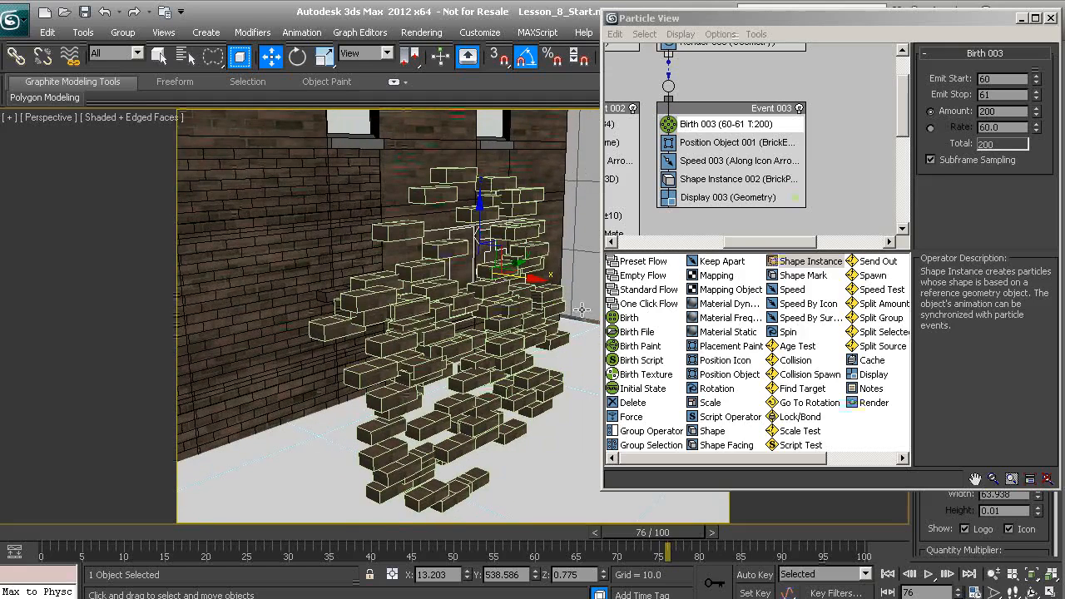
Step: Set the Birth operator's amount to 150 and return to frame 60 to check the start of the emission
double_click(1004, 111)
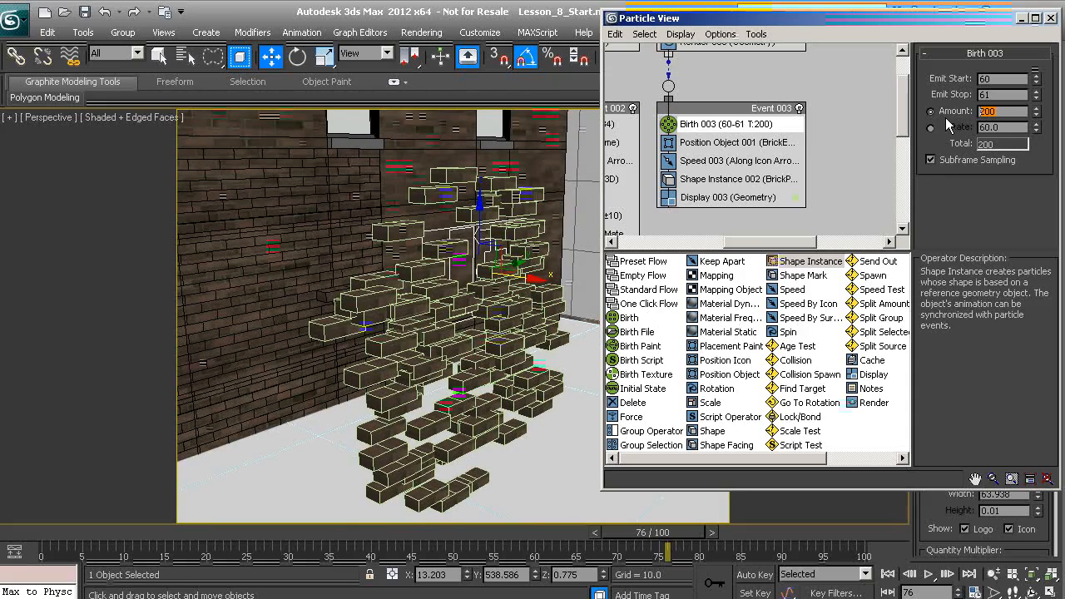
type("150")
key("Return")
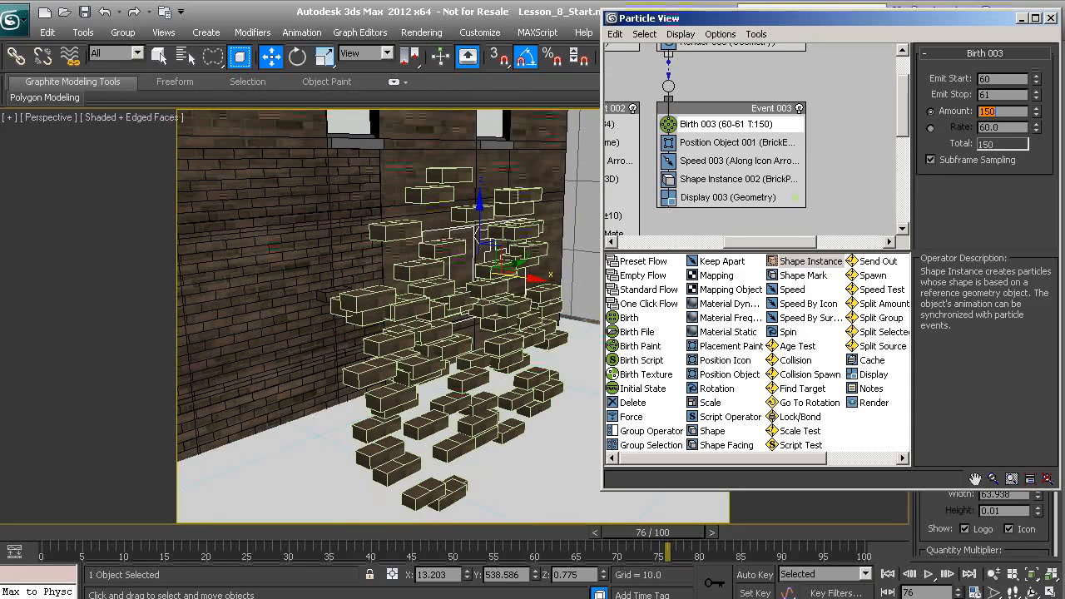
mouse_move(463, 340)
middle_mouse_down("alt")
mouse_move(420, 329)
mouse_move(388, 301)
mouse_move(416, 271)
mouse_move(401, 283)
mouse_move(436, 335)
mouse_move(455, 315)
mouse_move(416, 341)
mouse_move(521, 354)
mouse_move(421, 354)
mouse_move(443, 344)
middle_mouse_up("alt")
left_click_drag(661, 539, 537, 549)
key("w")
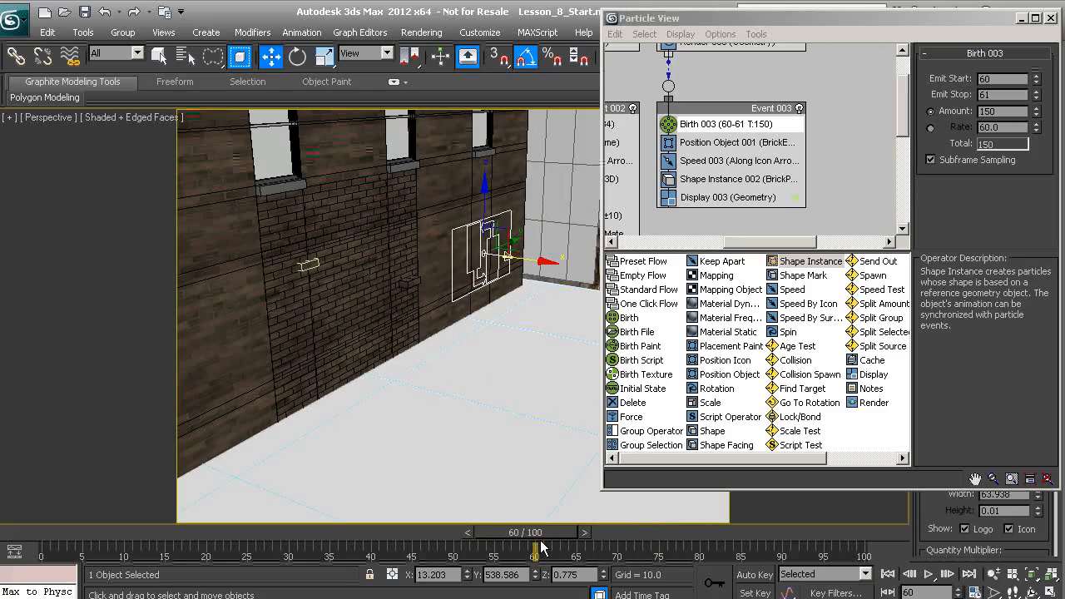